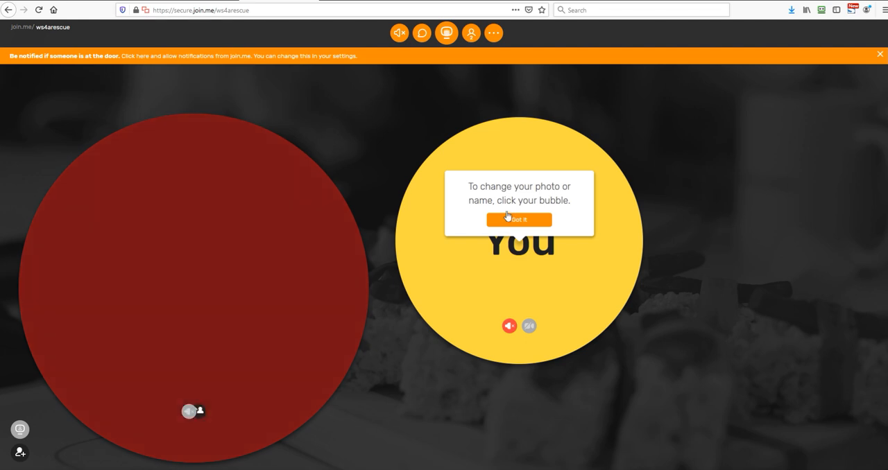
Dismiss the tip about changing the bubble's photo or name and switch to the Classy Shade WordPress login page
{"action": "left_click", "coordinate": [518, 220]}
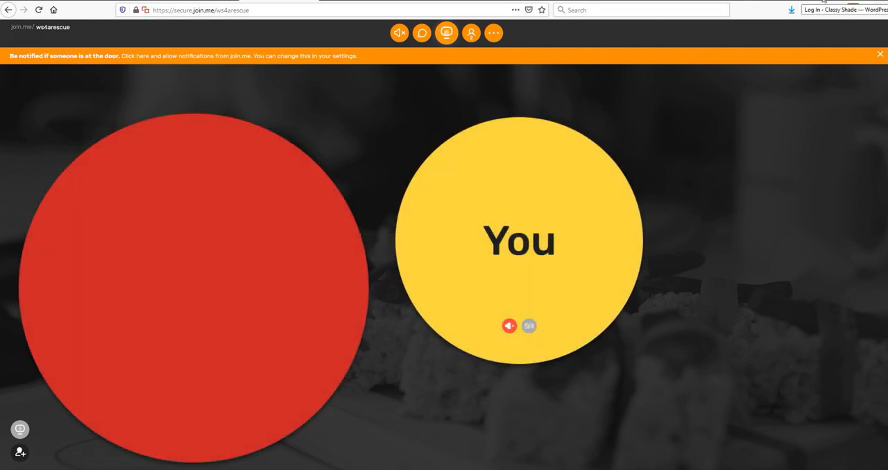
{"action": "left_click", "coordinate": [824, 3]}
Examine the full web address of the Classy Shade login page
{"action": "left_click", "coordinate": [252, 10]}
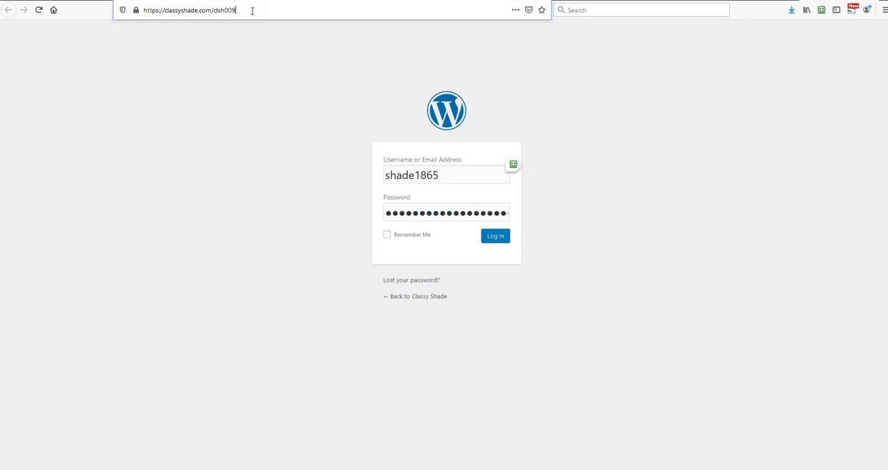
{"action": "left_click", "coordinate": [268, 12]}
{"action": "left_click_drag", "start_coordinate": [263, 14], "coordinate": [135, 29]}
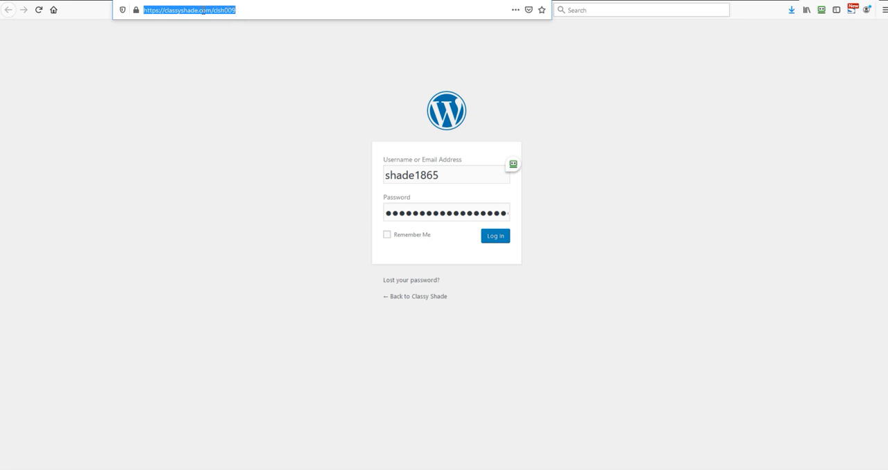
{"action": "left_click", "coordinate": [233, 14]}
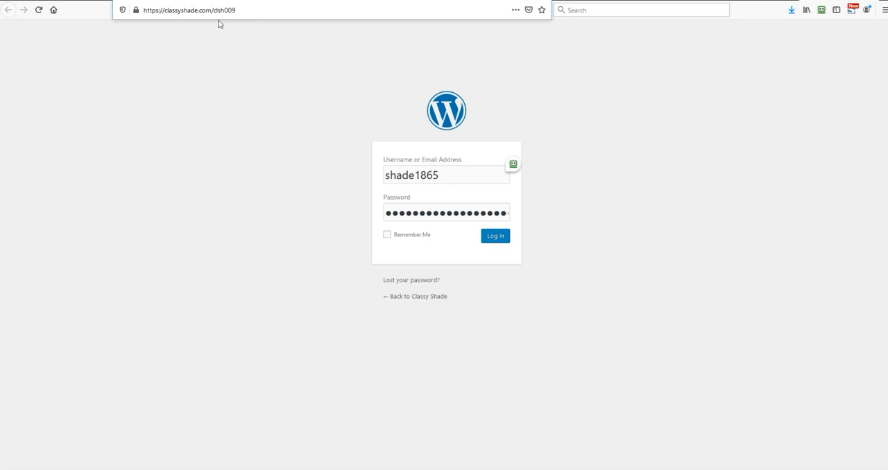
{"action": "left_click_drag", "start_coordinate": [163, 11], "coordinate": [224, 12]}
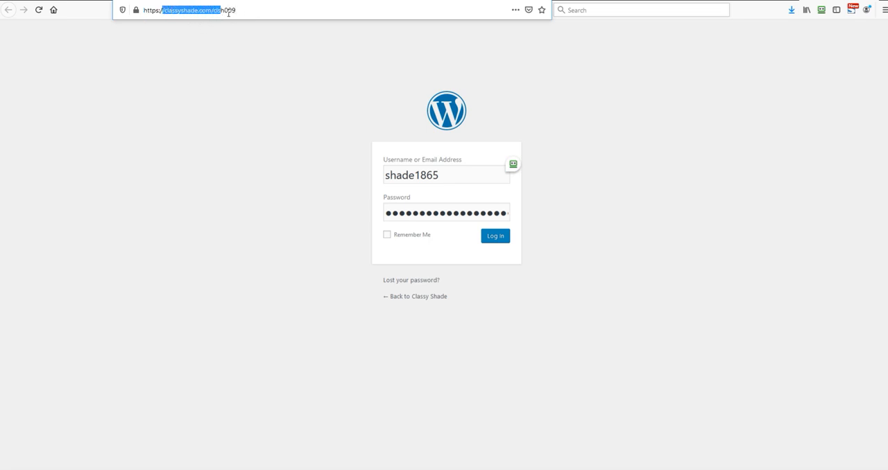
{"action": "left_click_drag", "start_coordinate": [154, 12], "coordinate": [158, 11]}
{"action": "left_click", "coordinate": [159, 10]}
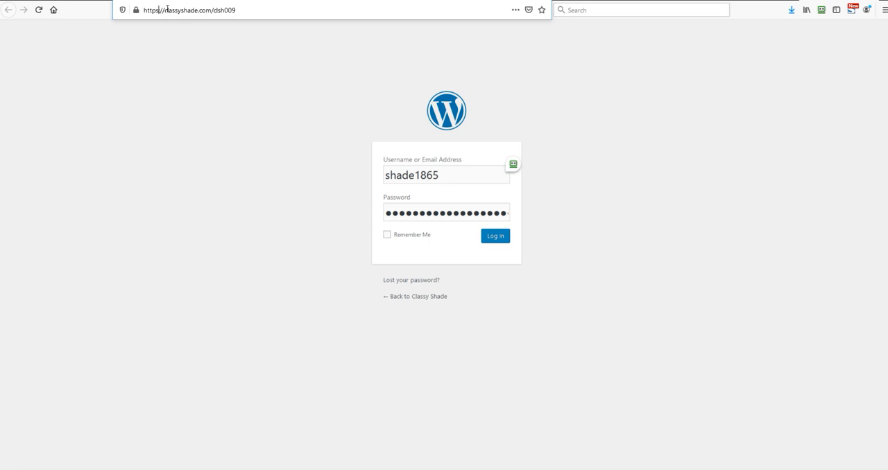
{"action": "left_click_drag", "start_coordinate": [186, 10], "coordinate": [245, 12]}
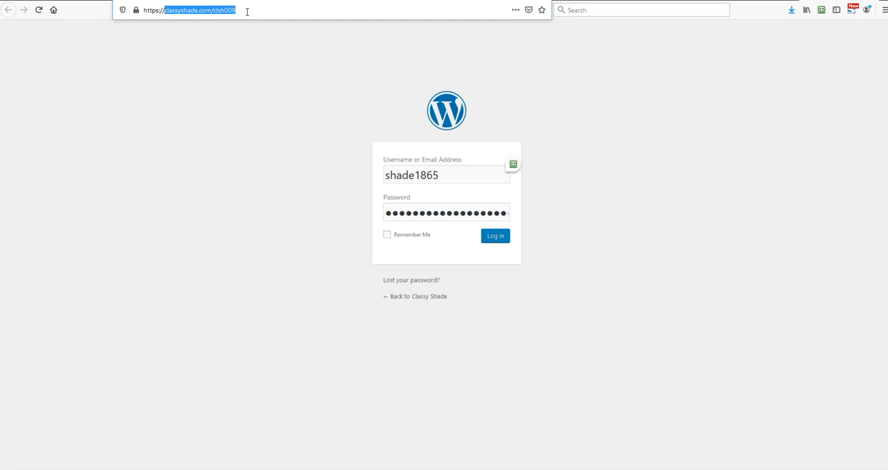
{"action": "left_click", "coordinate": [247, 12]}
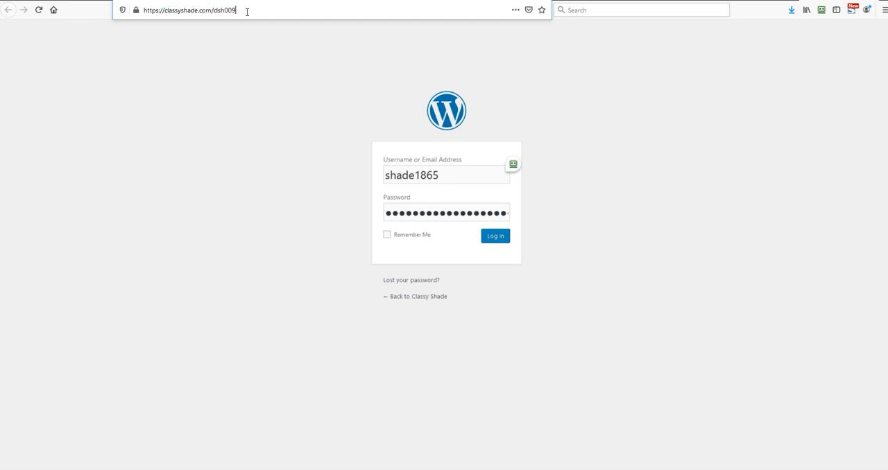
{"action": "left_click_drag", "start_coordinate": [247, 12], "coordinate": [142, 9]}
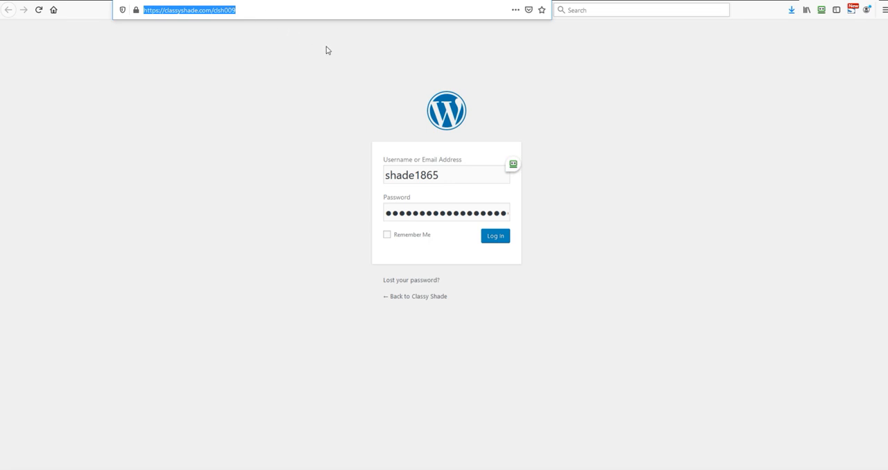
{"action": "left_click", "coordinate": [162, 13]}
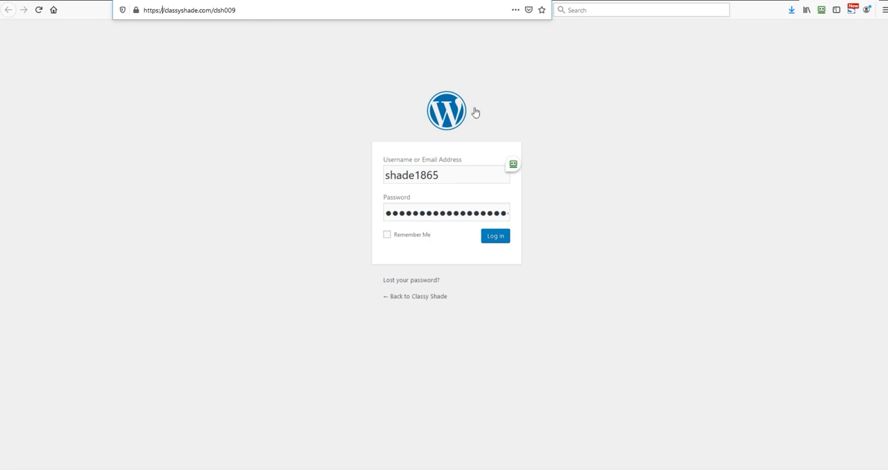
{"action": "left_click", "coordinate": [601, 242]}
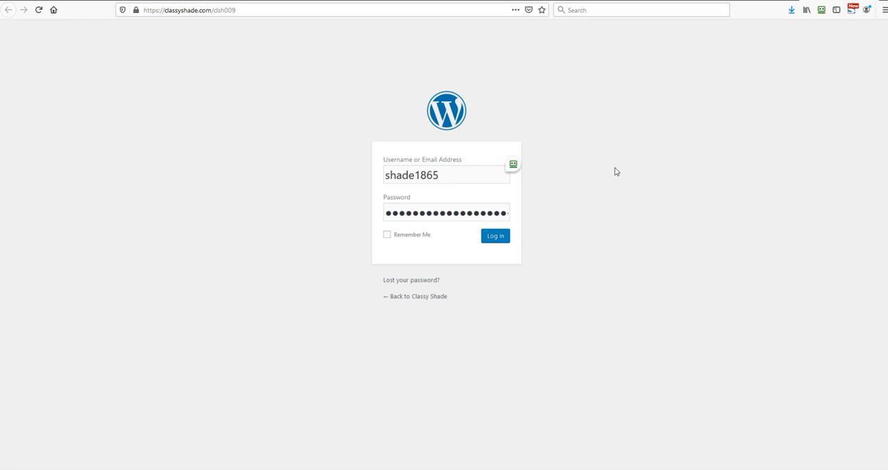
Log in to the Classy Shade WordPress site with the prefilled username and password
{"action": "left_click", "coordinate": [463, 171]}
{"action": "left_click_drag", "start_coordinate": [463, 171], "coordinate": [379, 180]}
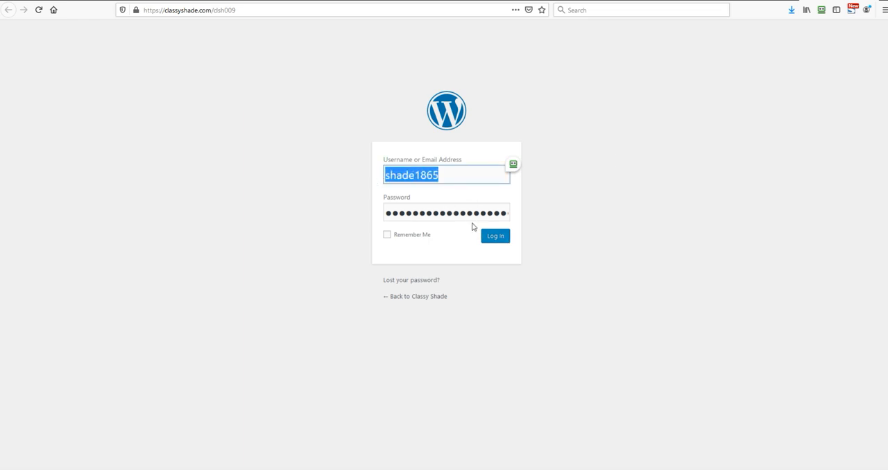
{"action": "left_click", "coordinate": [492, 239]}
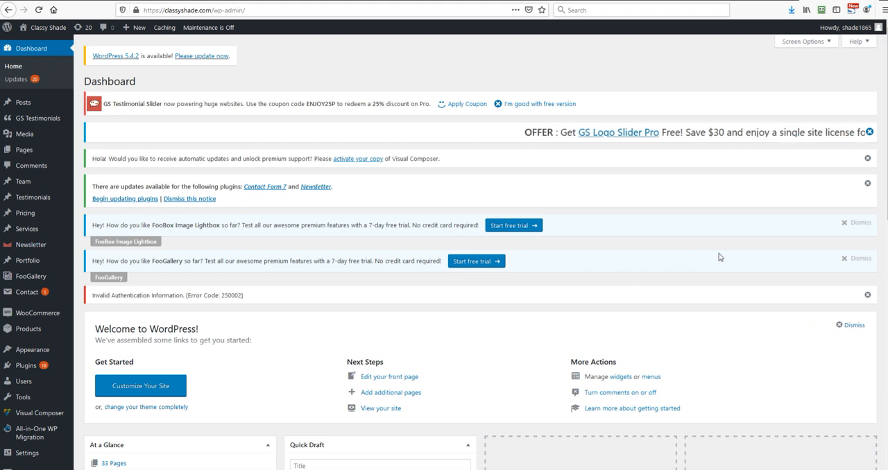
Dismiss the GS Logo Slider, Visual Composer, plugin update, FooGallery and FooBox notices on the dashboard
{"action": "left_click", "coordinate": [867, 133]}
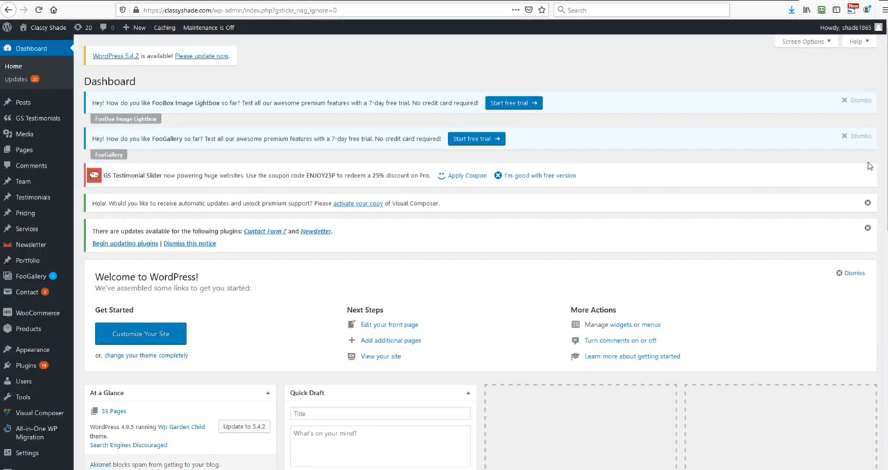
{"action": "left_click", "coordinate": [867, 203]}
{"action": "left_click", "coordinate": [869, 200]}
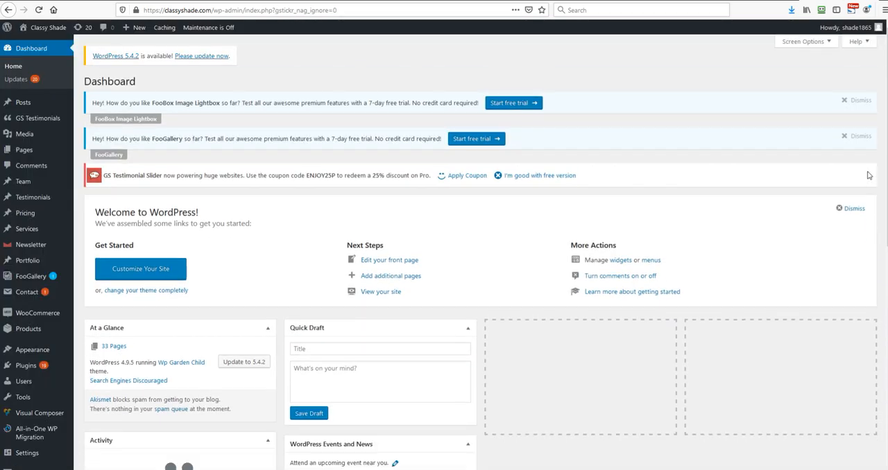
{"action": "left_click", "coordinate": [845, 137]}
{"action": "left_click", "coordinate": [843, 100]}
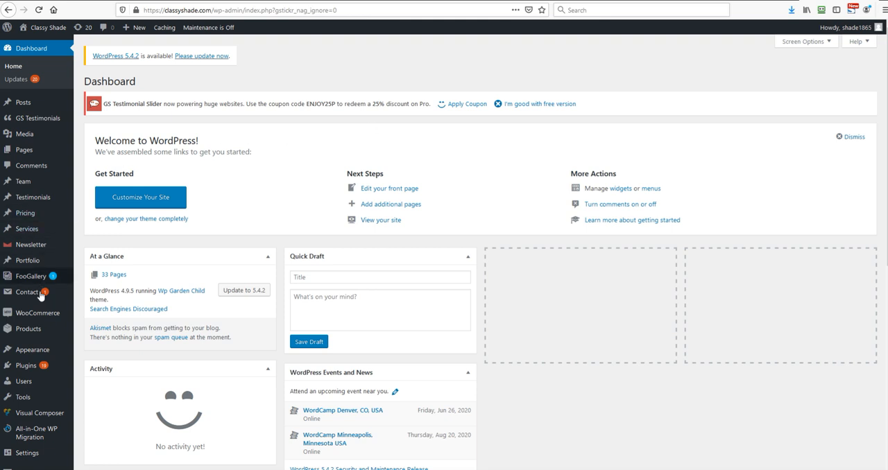
Go to the WooCommerce orders and open the order dated Jun 9, 2020
{"action": "mouse_move", "coordinate": [41, 317]}
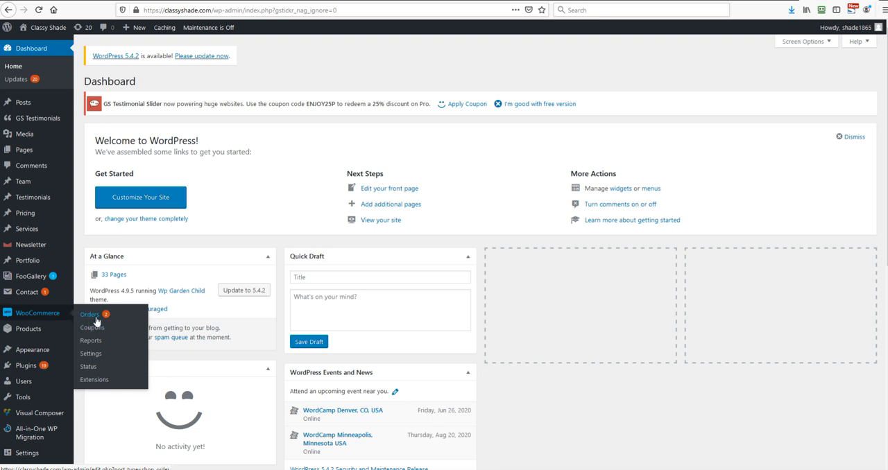
{"action": "left_click", "coordinate": [90, 315]}
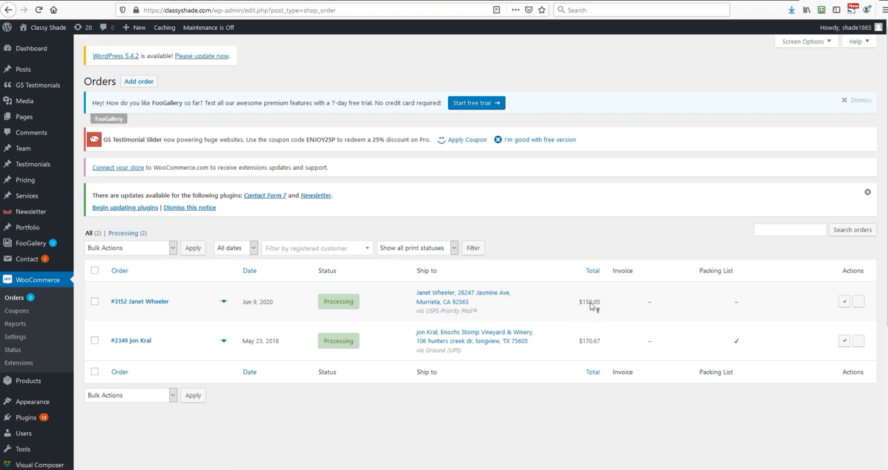
{"action": "left_click", "coordinate": [127, 308]}
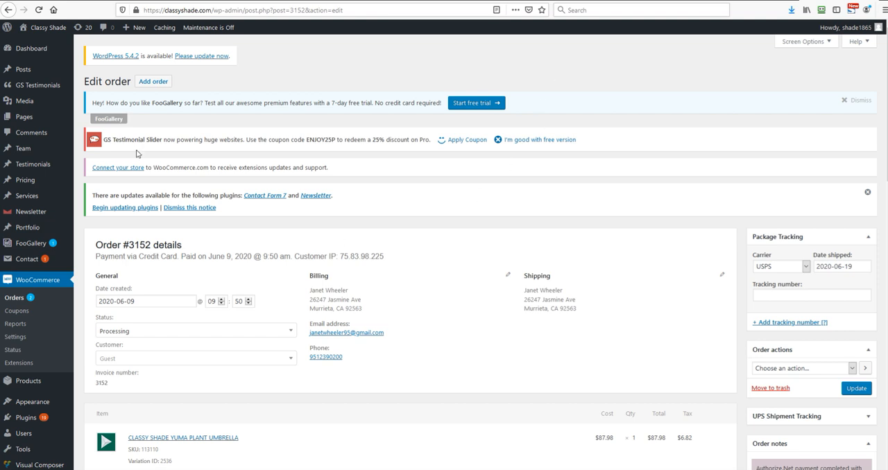
Check the order's date in the orders list, reopen the order and review its items, totals, custom fields and notes
{"action": "left_click", "coordinate": [8, 11]}
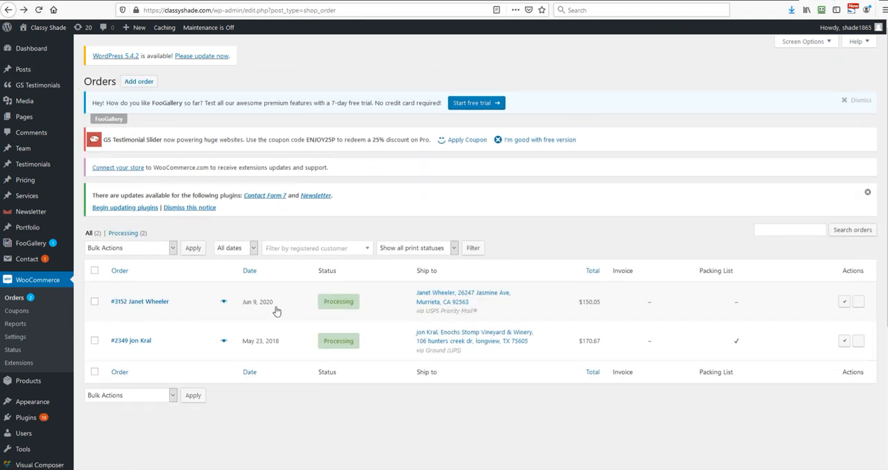
{"action": "left_click_drag", "start_coordinate": [276, 307], "coordinate": [208, 295]}
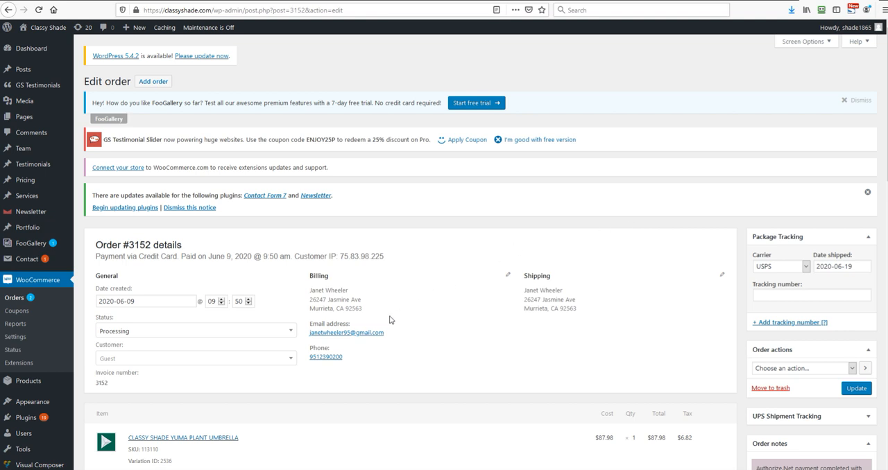
{"action": "scroll", "coordinate": [390, 319], "scroll_direction": "down", "scroll_amount": 3}
{"action": "scroll", "coordinate": [390, 320], "scroll_direction": "down", "scroll_amount": 3}
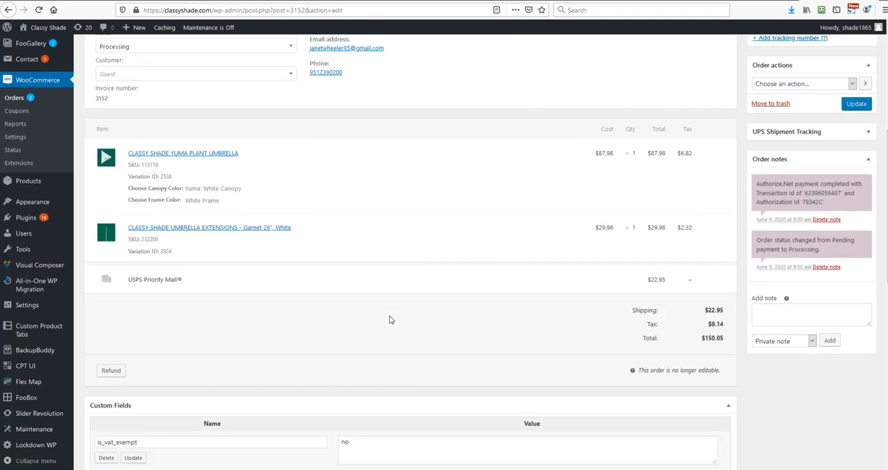
{"action": "scroll", "coordinate": [390, 320], "scroll_direction": "down", "scroll_amount": 5}
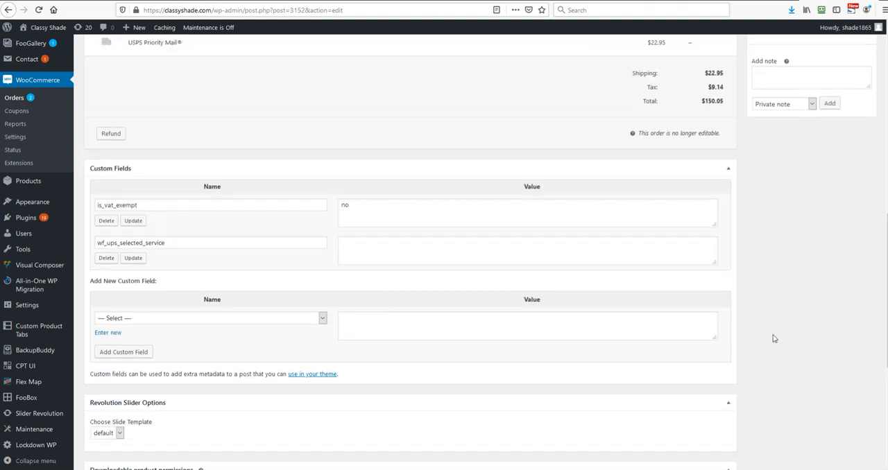
{"action": "scroll", "coordinate": [787, 257], "scroll_direction": "up", "scroll_amount": 6}
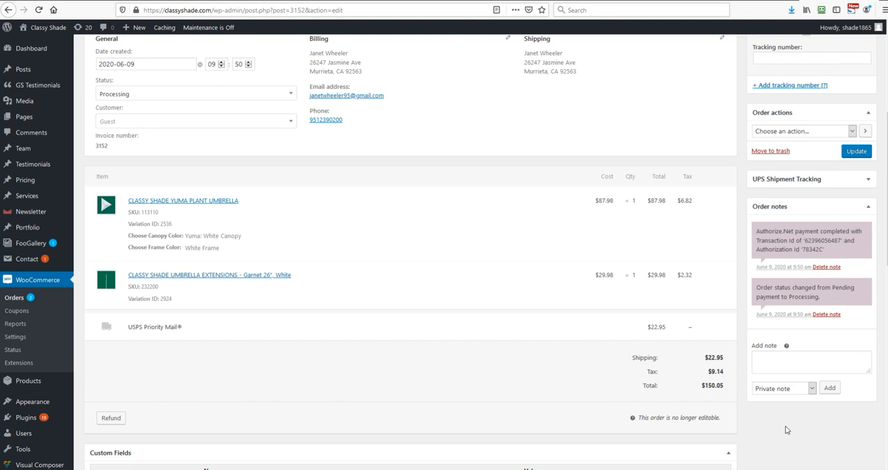
{"action": "scroll", "coordinate": [362, 373], "scroll_direction": "up", "scroll_amount": 1}
{"action": "scroll", "coordinate": [361, 373], "scroll_direction": "up", "scroll_amount": 3}
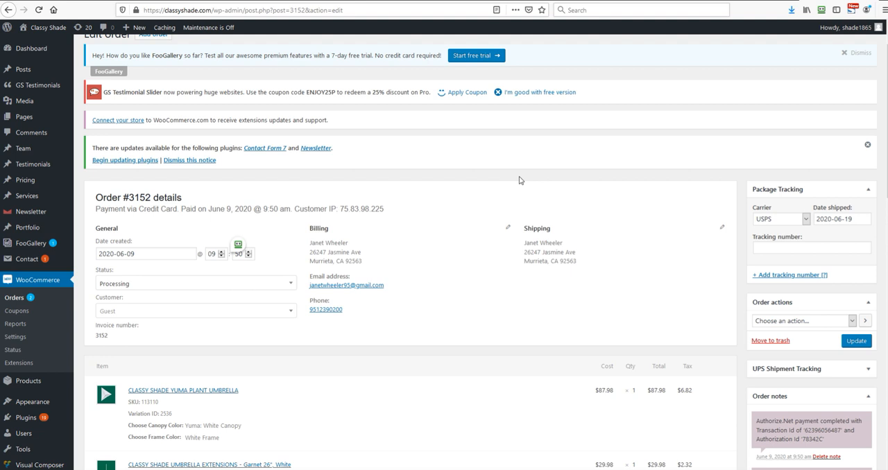
View the order's creation date in its calendar and return to the orders list without changing it
{"action": "left_click", "coordinate": [115, 254]}
{"action": "double_click", "coordinate": [115, 254]}
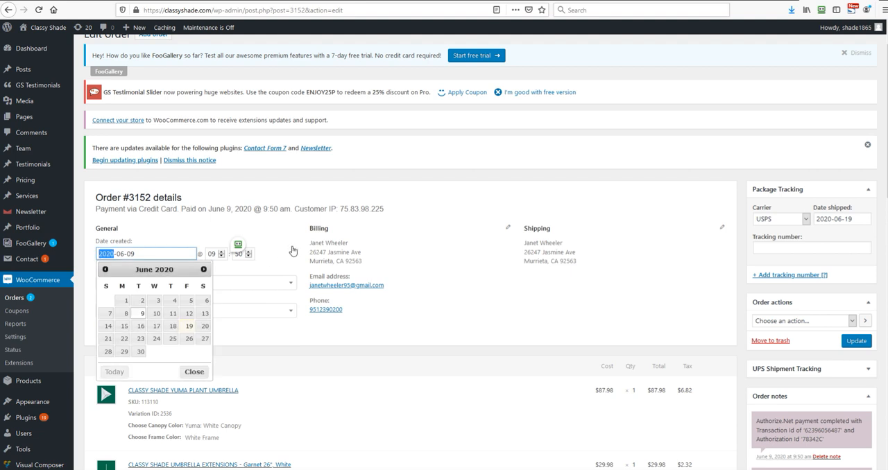
{"action": "left_click", "coordinate": [436, 176]}
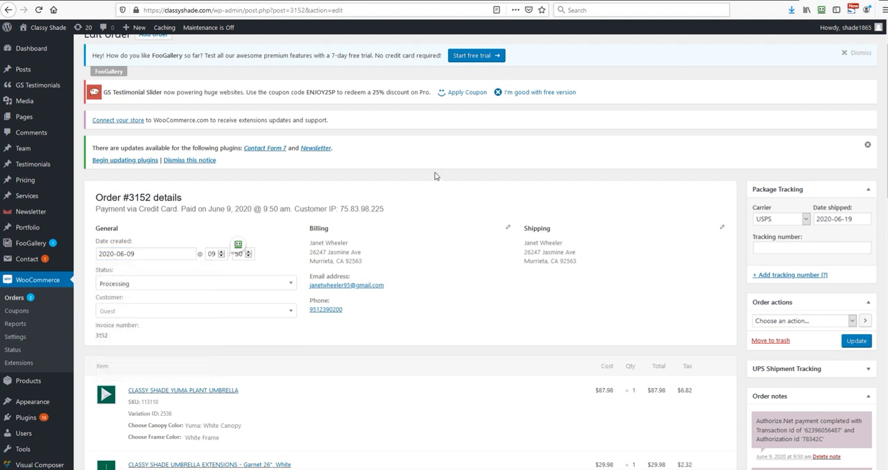
{"action": "left_click", "coordinate": [8, 11]}
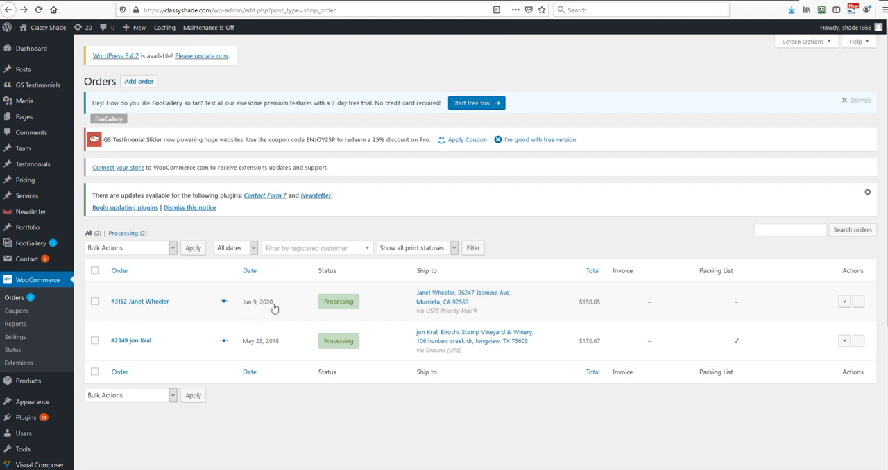
Reopen the Jun 9, 2020 order and examine its payment line, billing and shipping details, and ordered items
{"action": "left_click", "coordinate": [129, 314]}
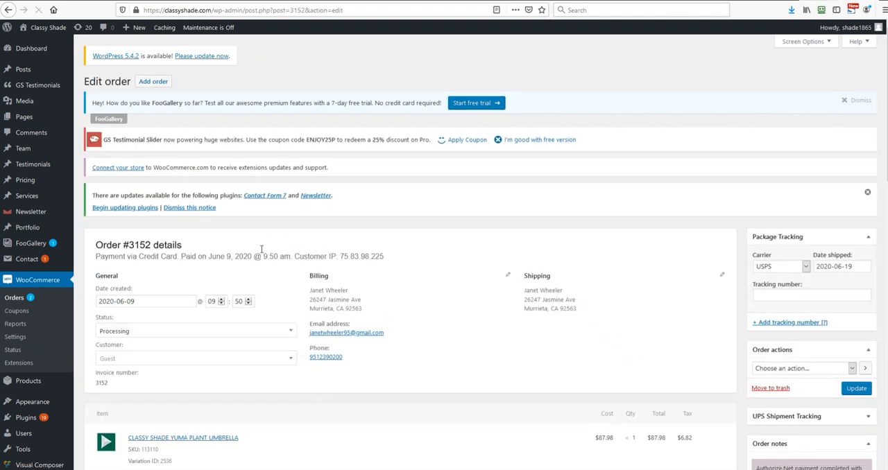
{"action": "left_click_drag", "start_coordinate": [118, 256], "coordinate": [175, 259]}
{"action": "left_click", "coordinate": [208, 265]}
{"action": "scroll", "coordinate": [502, 333], "scroll_direction": "down", "scroll_amount": 3}
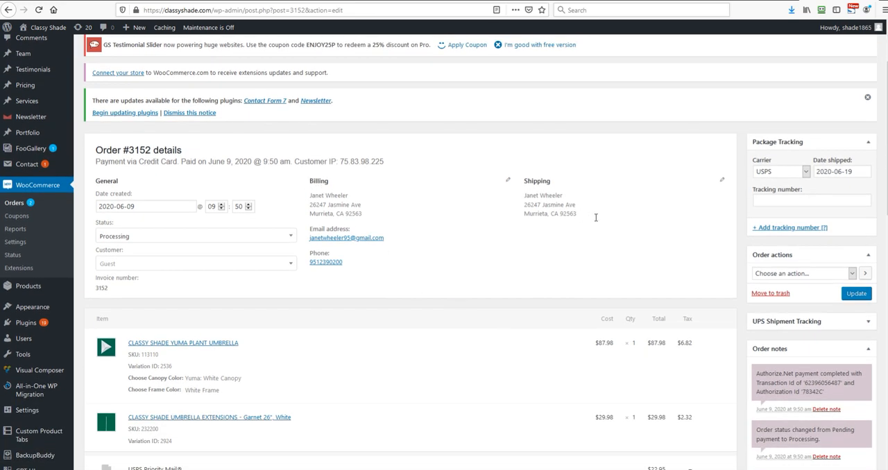
{"action": "left_click_drag", "start_coordinate": [630, 219], "coordinate": [310, 179]}
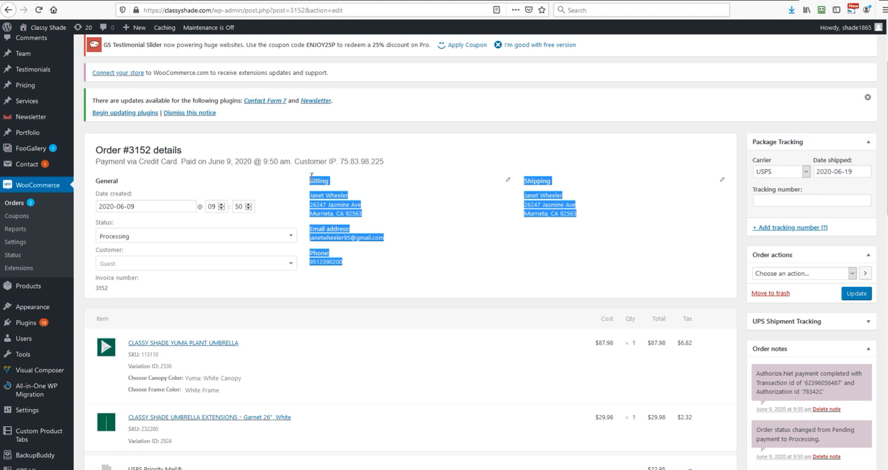
{"action": "left_click", "coordinate": [502, 242]}
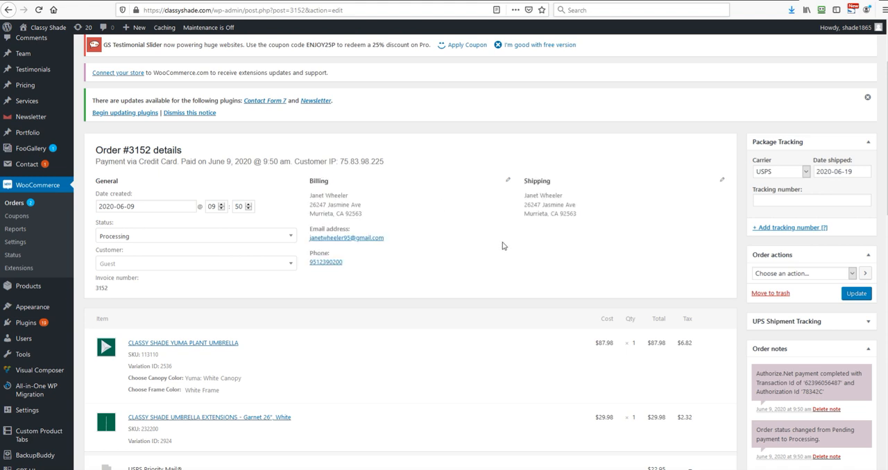
{"action": "mouse_move", "coordinate": [310, 184]}
{"action": "left_mouse_down"}
{"action": "mouse_move", "coordinate": [335, 196]}
{"action": "mouse_move", "coordinate": [310, 180]}
{"action": "left_mouse_up"}
{"action": "left_click", "coordinate": [388, 197]}
{"action": "left_click", "coordinate": [464, 209]}
{"action": "scroll", "coordinate": [412, 274], "scroll_direction": "down", "scroll_amount": 3}
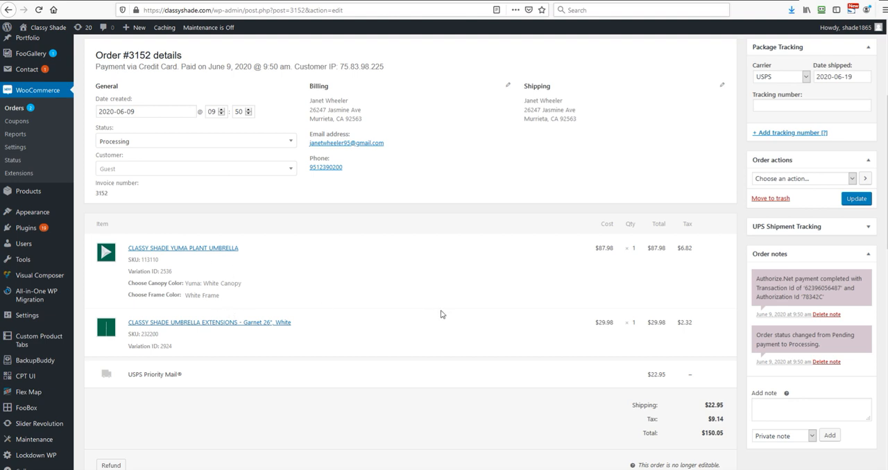
Create the order's packing list by running the Print Packing List order action
{"action": "scroll", "coordinate": [561, 337], "scroll_direction": "up", "scroll_amount": 2}
{"action": "scroll", "coordinate": [562, 338], "scroll_direction": "up", "scroll_amount": 1}
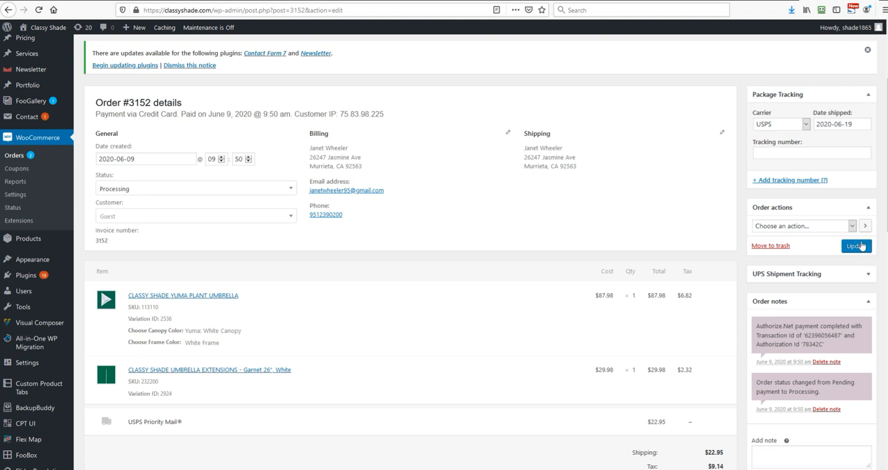
{"action": "left_click", "coordinate": [800, 226]}
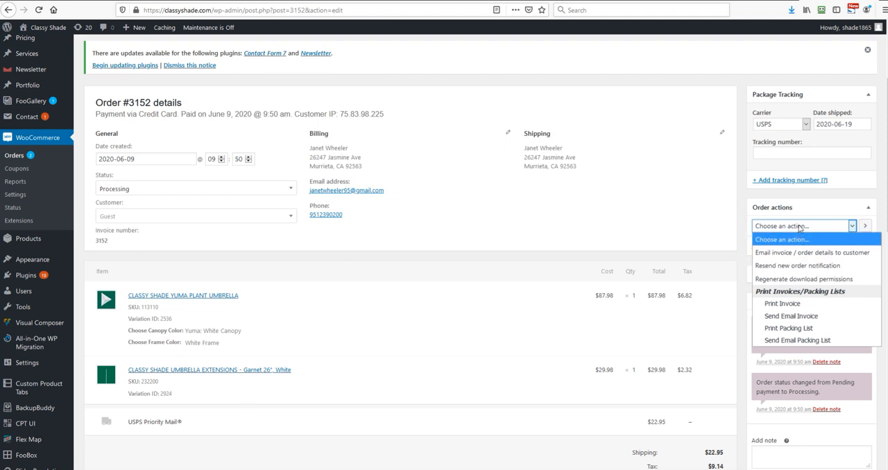
{"action": "left_click", "coordinate": [798, 330]}
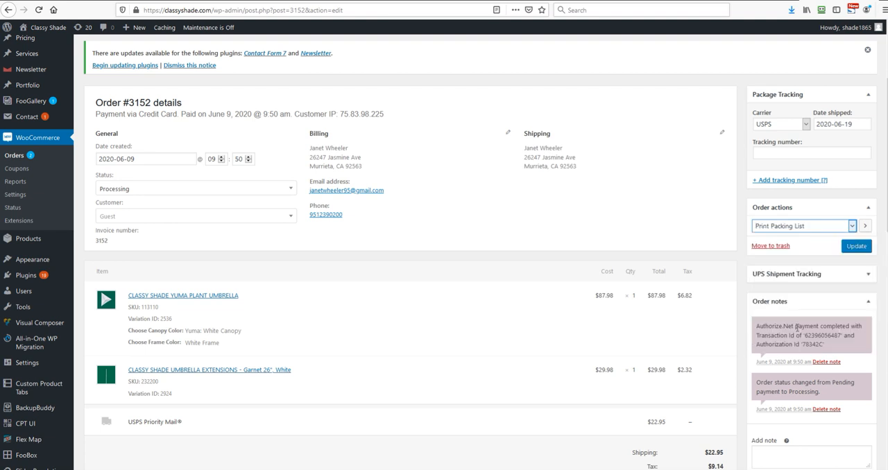
{"action": "left_click", "coordinate": [866, 229]}
{"action": "left_click", "coordinate": [866, 229]}
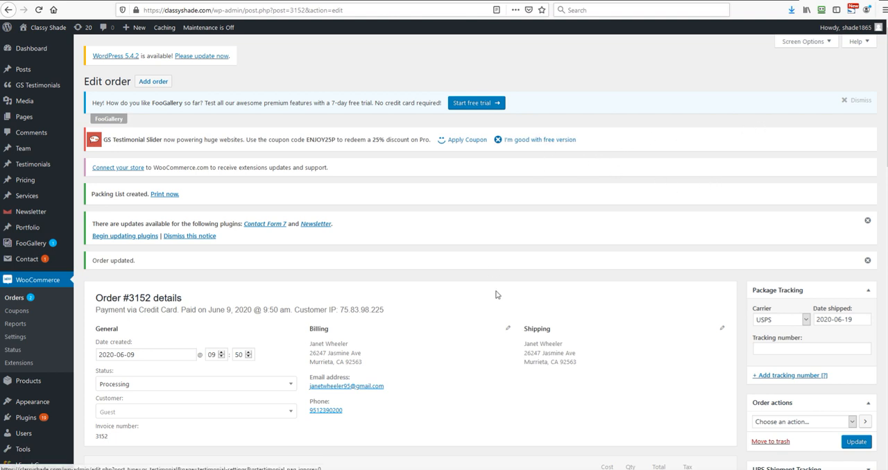
Run the Print Packing List order action a second time on the same order
{"action": "scroll", "coordinate": [483, 257], "scroll_direction": "down", "scroll_amount": 5}
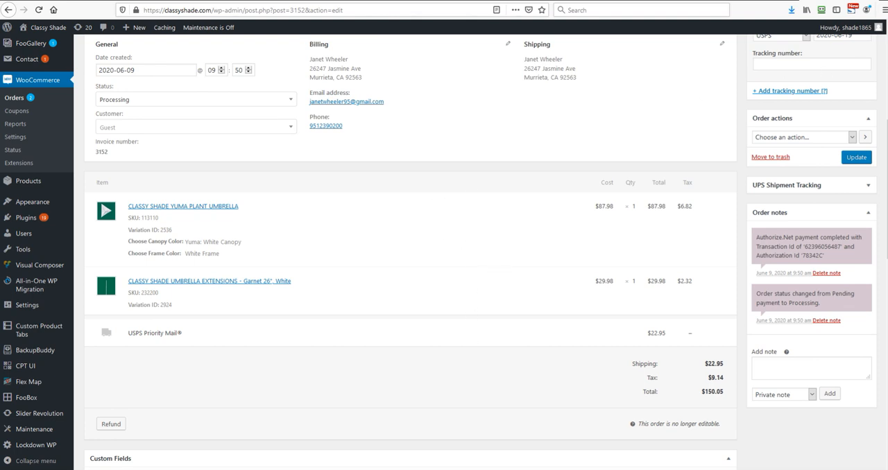
{"action": "scroll", "coordinate": [696, 179], "scroll_direction": "up", "scroll_amount": 3}
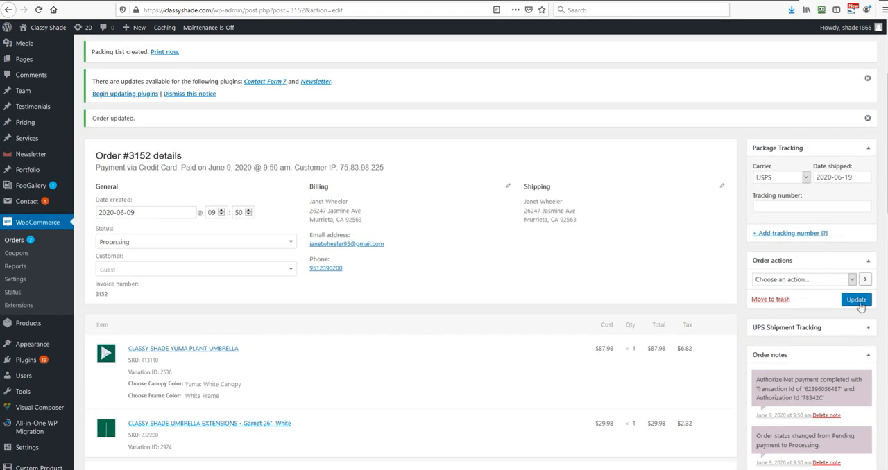
{"action": "left_click", "coordinate": [821, 281]}
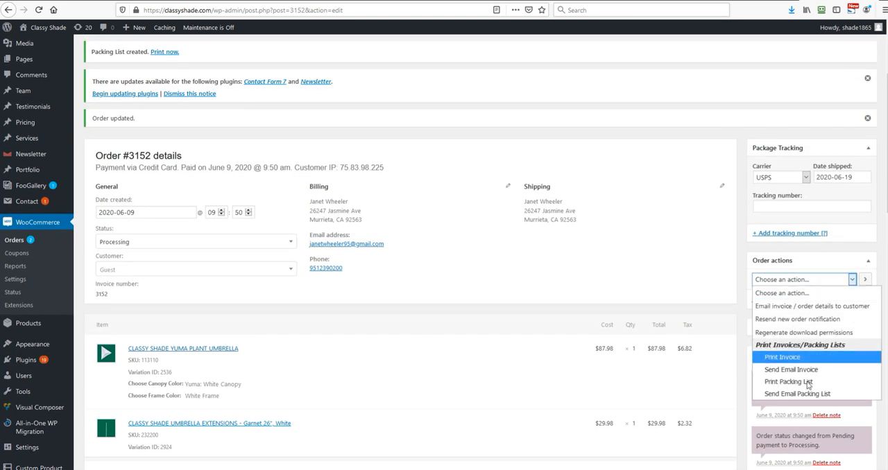
{"action": "left_click", "coordinate": [803, 382]}
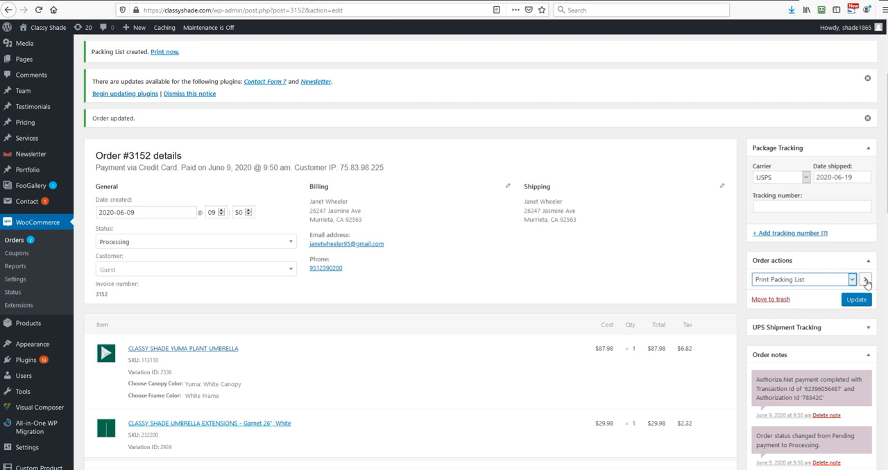
{"action": "left_click", "coordinate": [865, 280]}
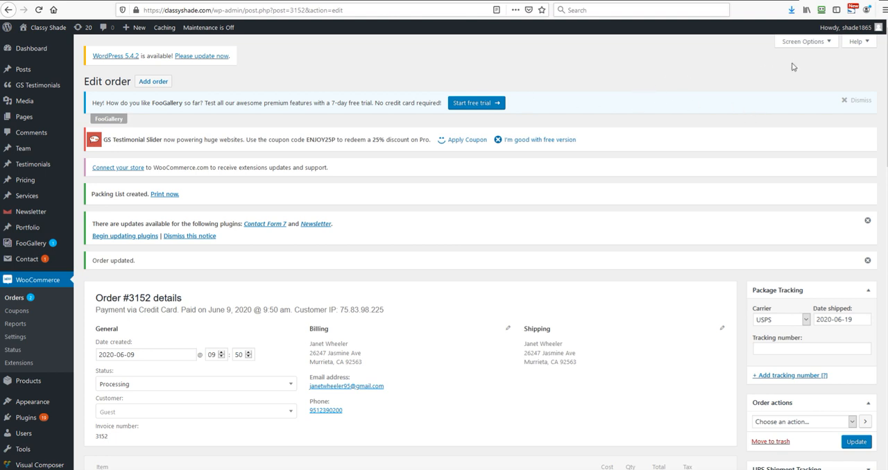
Switch to the join.me meeting, pause the screen sharing and return to the order page
{"action": "key", "text": "super"}
{"action": "triple_click", "coordinate": [600, 95]}
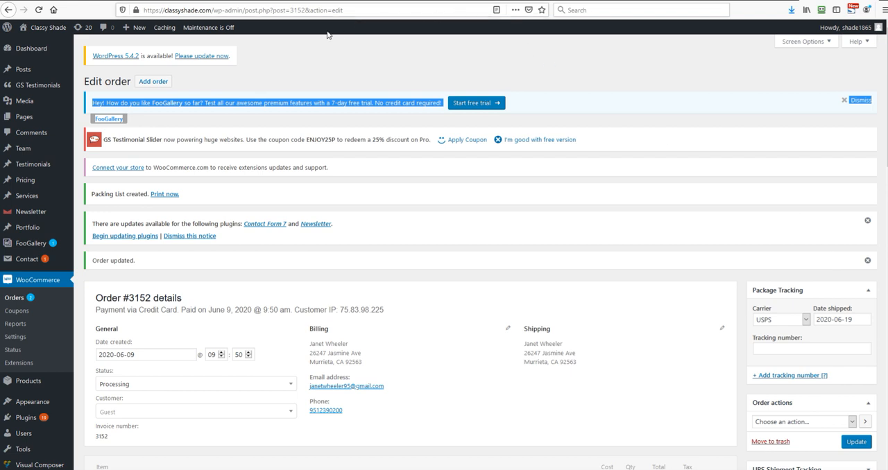
{"action": "left_click", "coordinate": [261, 2]}
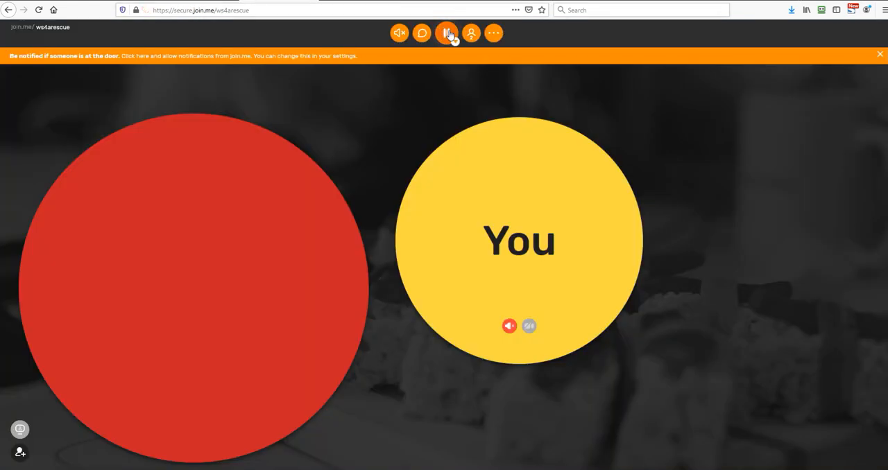
{"action": "left_click", "coordinate": [447, 32]}
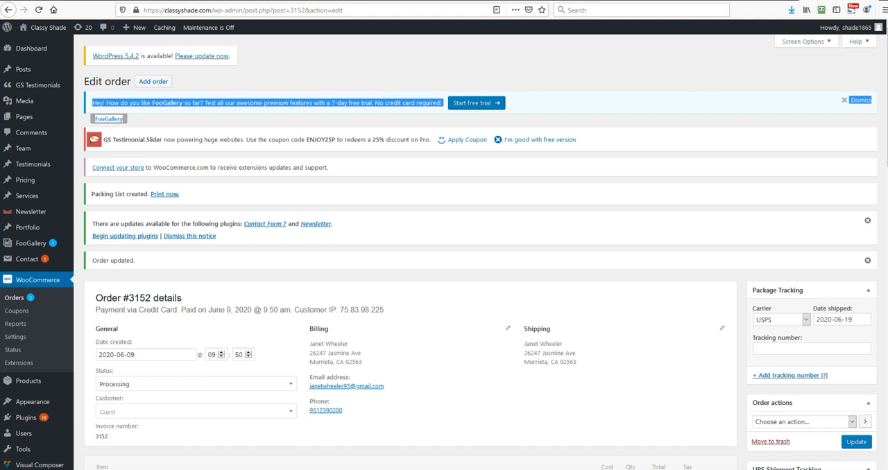
{"action": "key", "text": "super"}
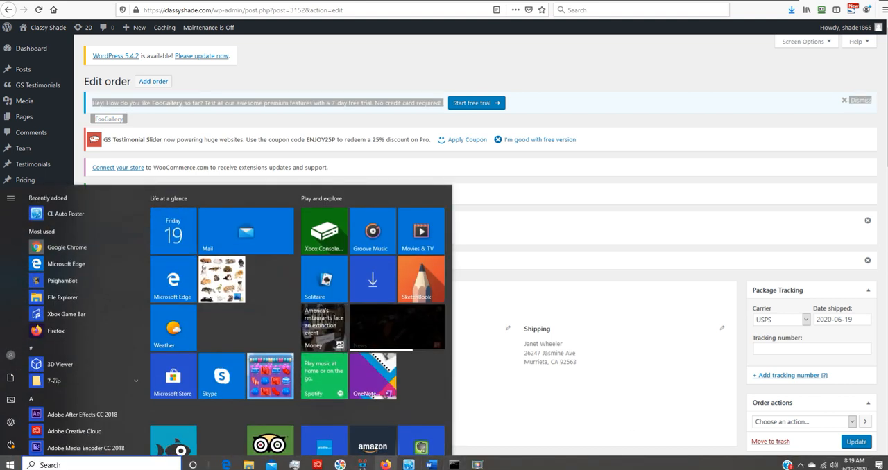
{"action": "left_click", "coordinate": [595, 423]}
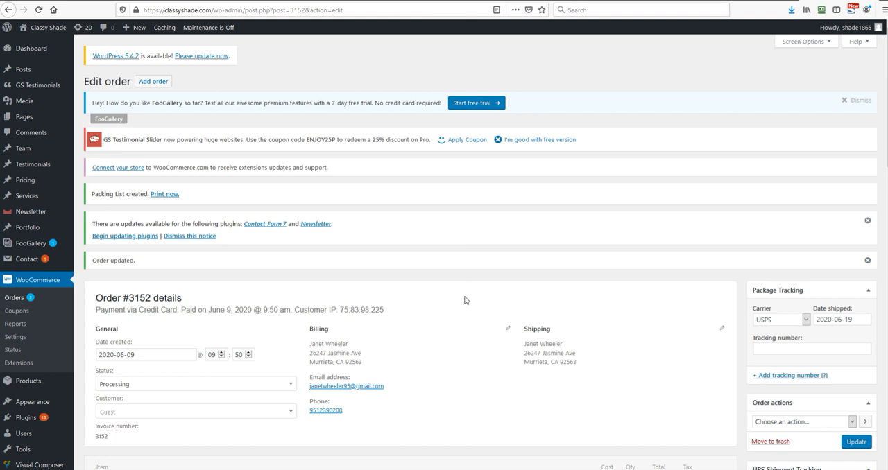
Run the Print Packing List action once more and dismiss the FooGallery trial notice
{"action": "scroll", "coordinate": [706, 346], "scroll_direction": "down", "scroll_amount": 4}
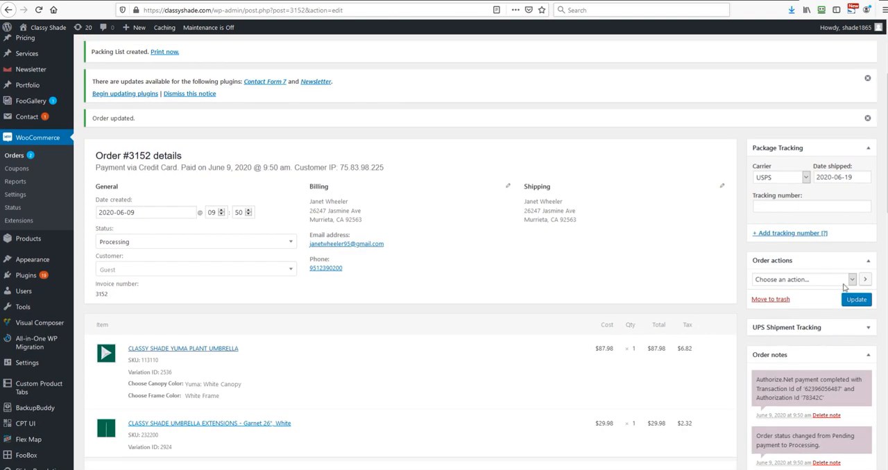
{"action": "left_click", "coordinate": [853, 280]}
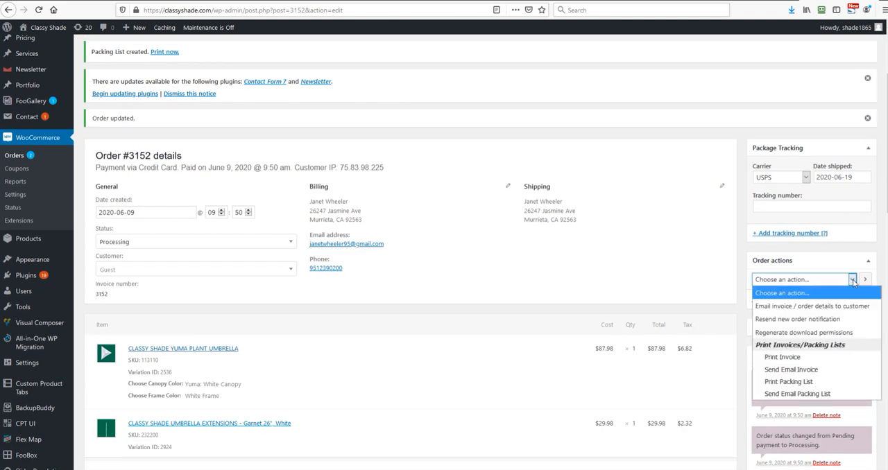
{"action": "left_click", "coordinate": [815, 382]}
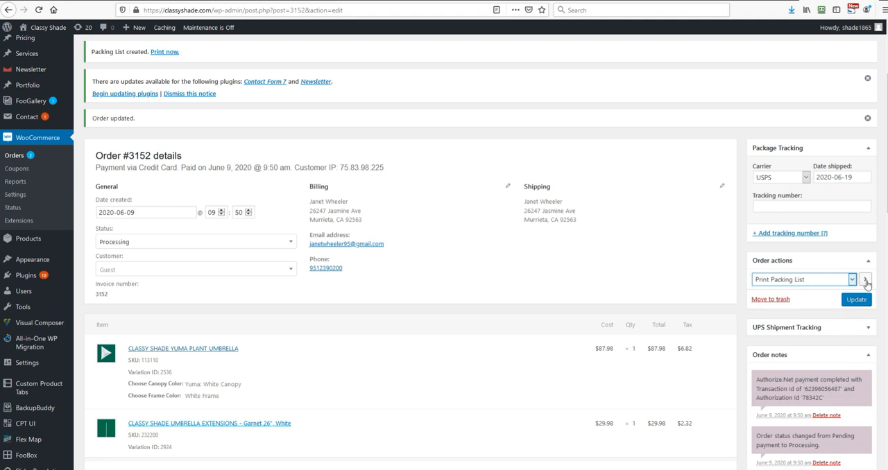
{"action": "left_click", "coordinate": [866, 280]}
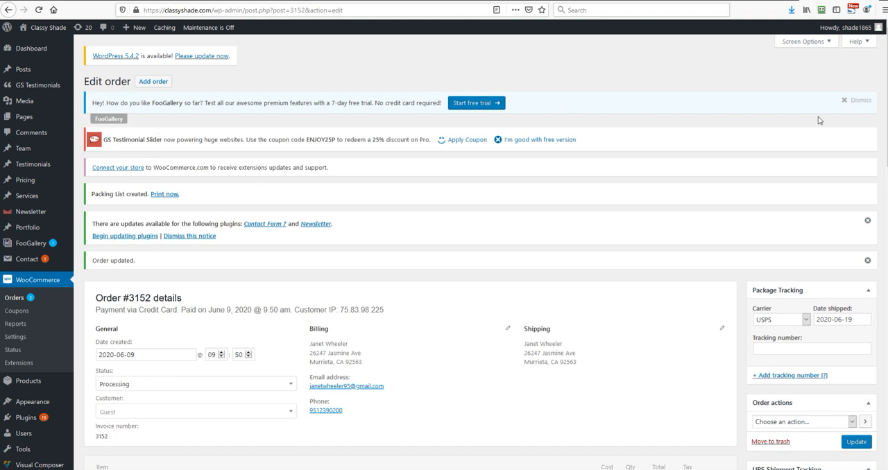
{"action": "left_click", "coordinate": [846, 103]}
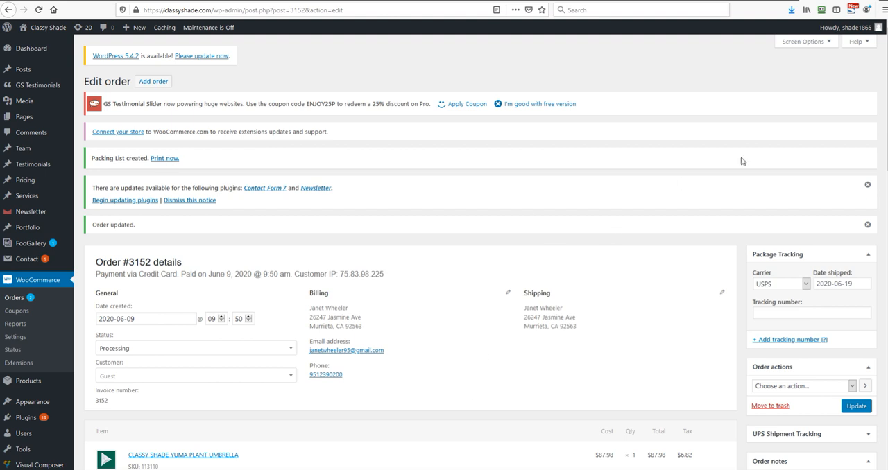
Restart screen sharing in the join.me meeting with the entire screen allowed, and return to the order page
{"action": "left_click", "coordinate": [292, 2]}
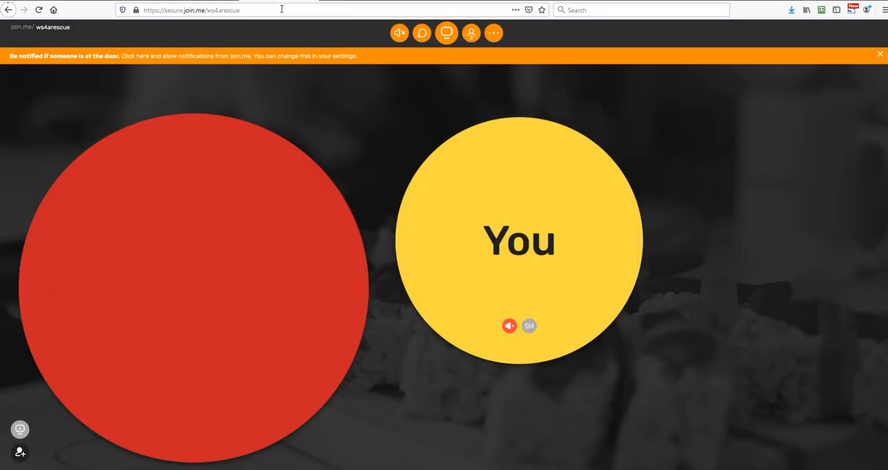
{"action": "left_click", "coordinate": [450, 33]}
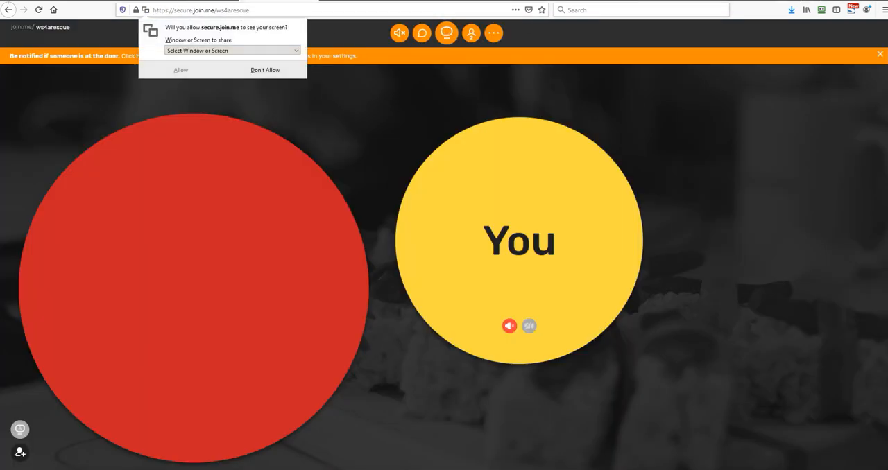
{"action": "left_click", "coordinate": [195, 51]}
{"action": "left_click", "coordinate": [199, 156]}
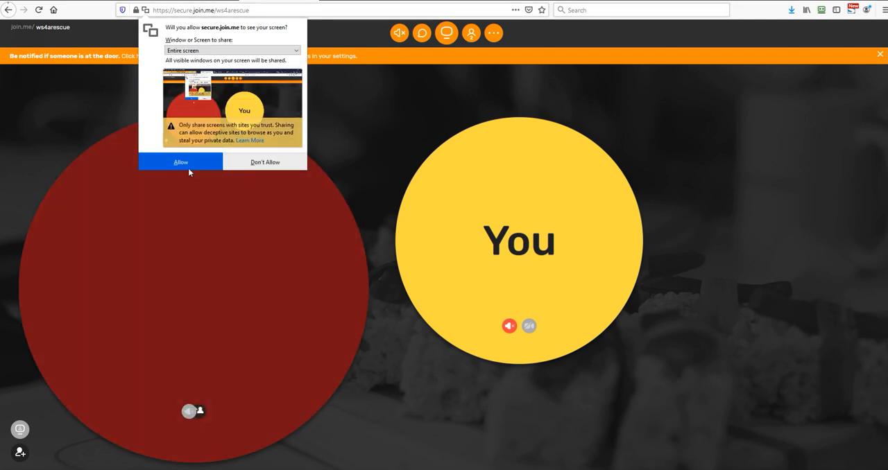
{"action": "left_click", "coordinate": [188, 167]}
{"action": "left_click", "coordinate": [8, 1]}
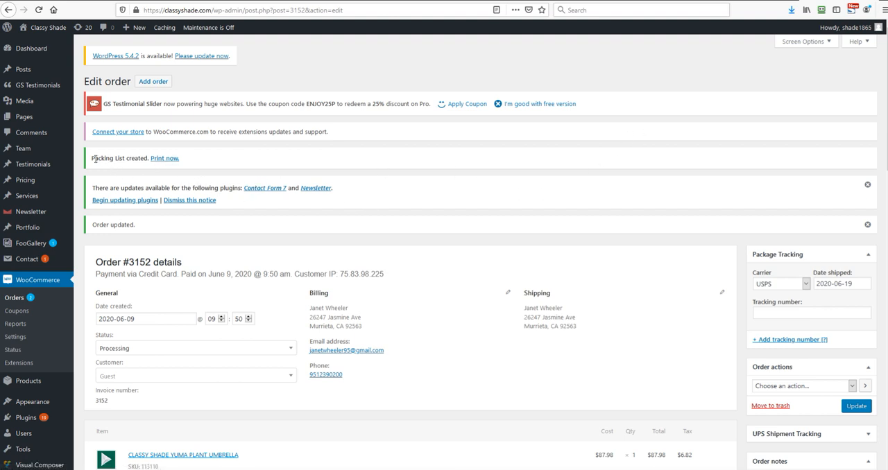
Open the created packing list for printing from its notice, cancel the print dialog and close the packing list page
{"action": "left_click_drag", "start_coordinate": [91, 159], "coordinate": [201, 162]}
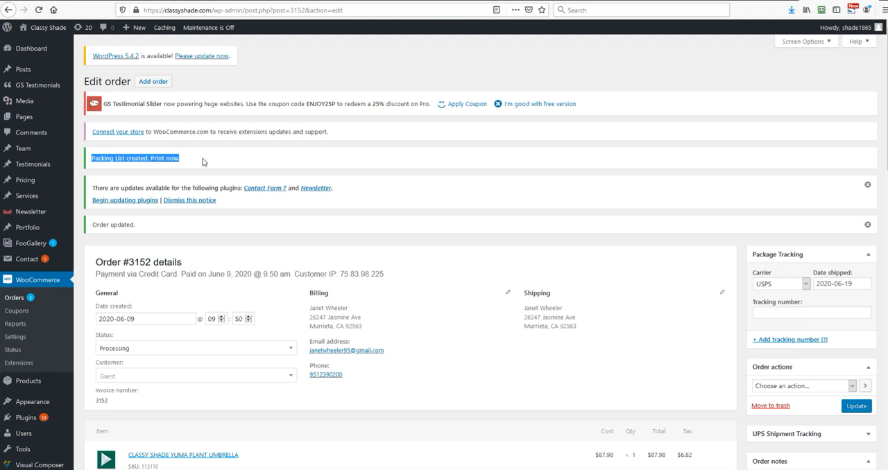
{"action": "left_click_drag", "start_coordinate": [203, 162], "coordinate": [92, 171]}
{"action": "left_click", "coordinate": [209, 153]}
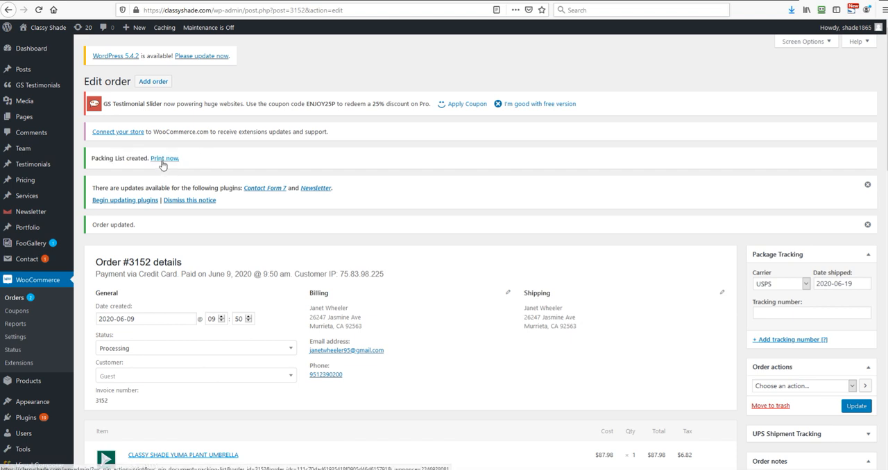
{"action": "left_click", "coordinate": [163, 162]}
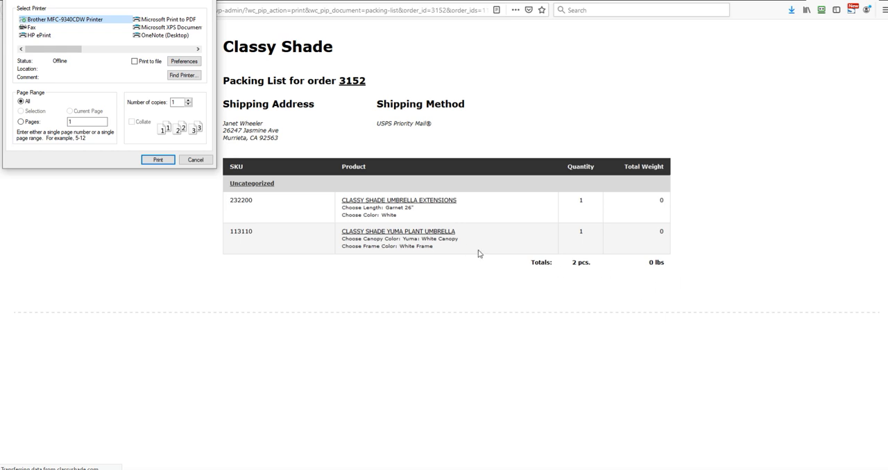
{"action": "left_click", "coordinate": [188, 162]}
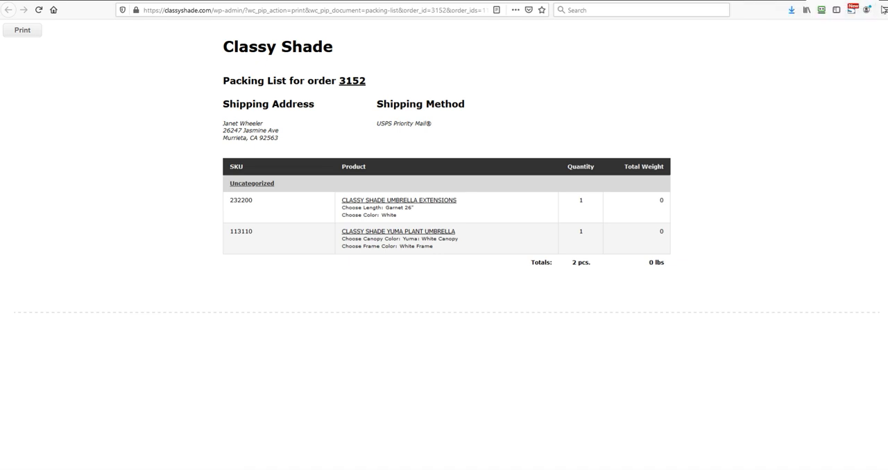
{"action": "left_click", "coordinate": [872, 0]}
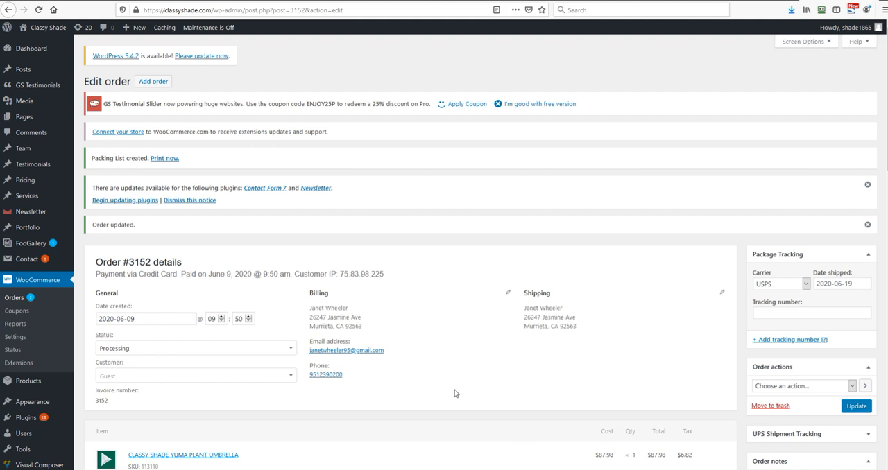
Repeat the Print Packing List order action for the open order
{"action": "scroll", "coordinate": [439, 339], "scroll_direction": "down", "scroll_amount": 3}
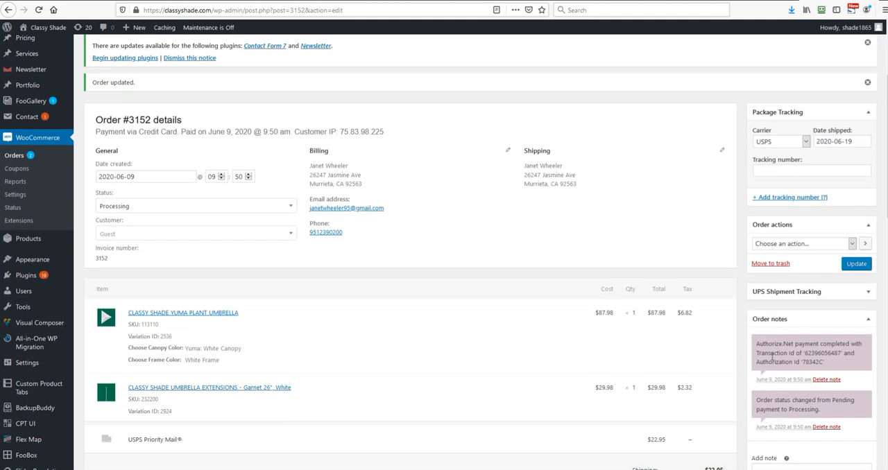
{"action": "left_click", "coordinate": [799, 249]}
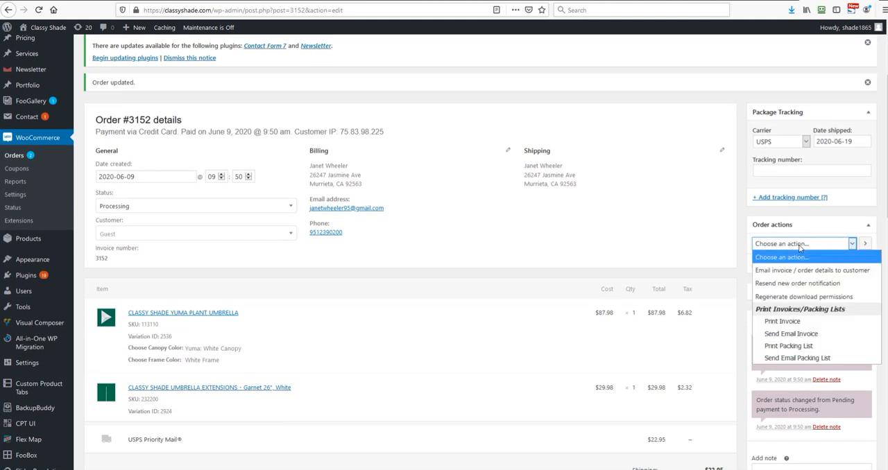
{"action": "left_click", "coordinate": [796, 347]}
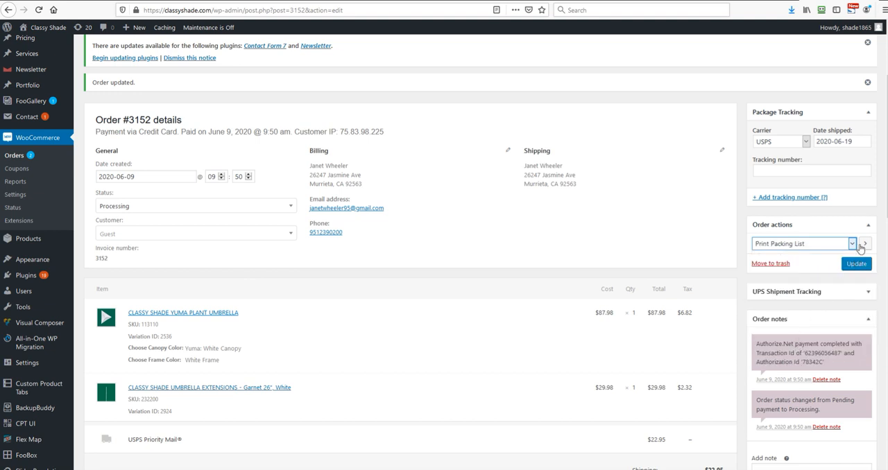
{"action": "left_click", "coordinate": [866, 247]}
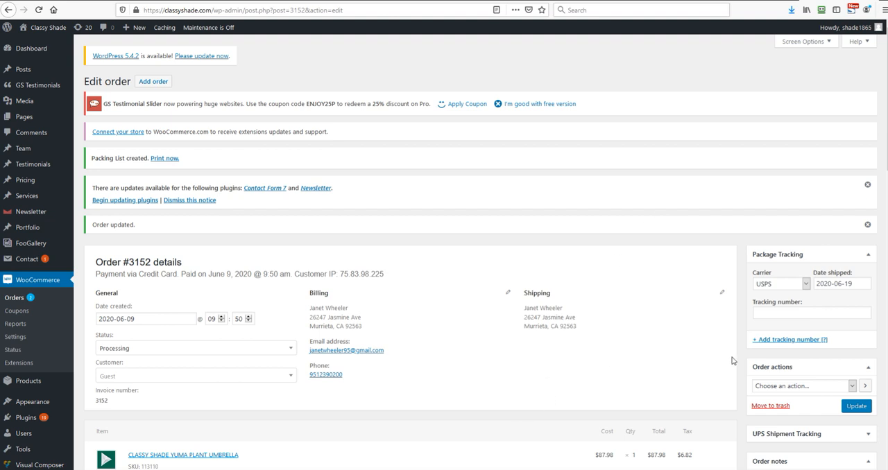
Review the order's items and check which status options are available for the order
{"action": "scroll", "coordinate": [557, 273], "scroll_direction": "down", "scroll_amount": 5}
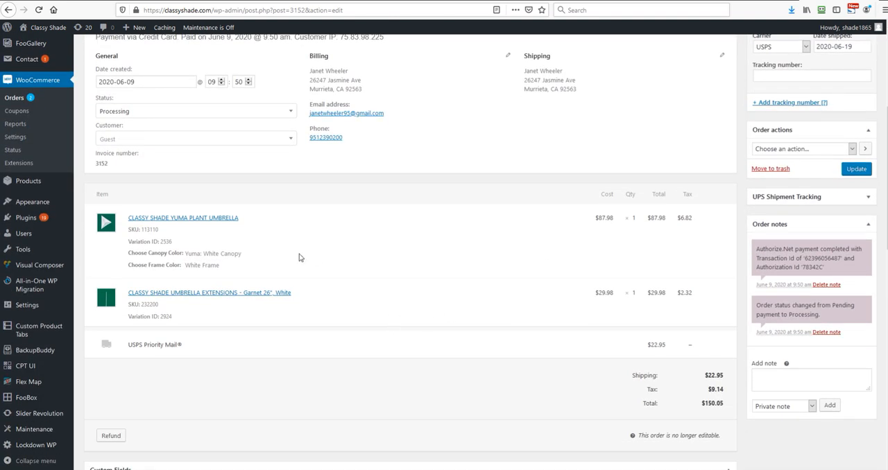
{"action": "scroll", "coordinate": [532, 328], "scroll_direction": "up", "scroll_amount": 4}
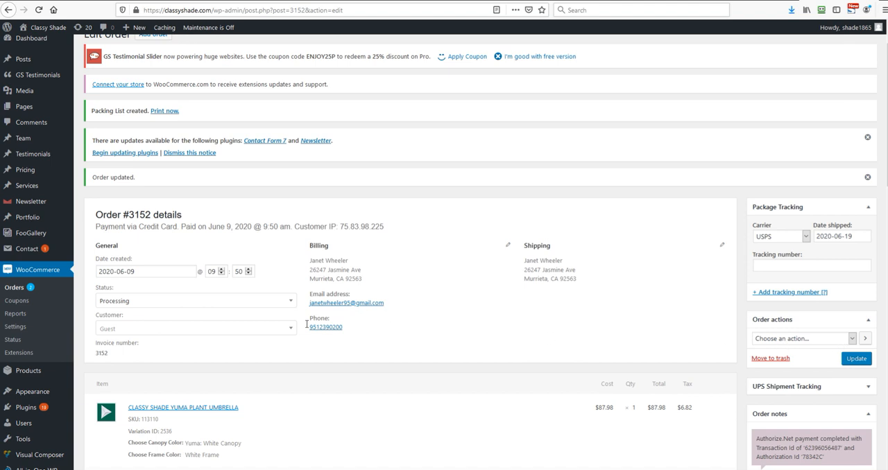
{"action": "left_click", "coordinate": [158, 303]}
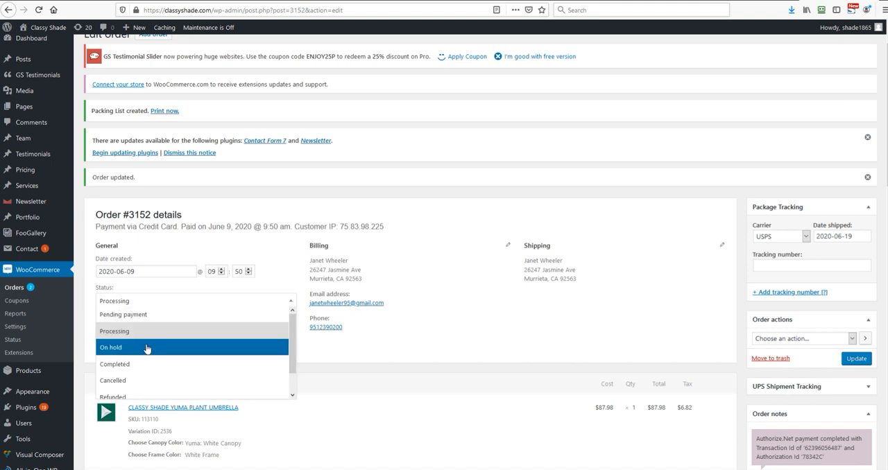
{"action": "scroll", "coordinate": [150, 361], "scroll_direction": "down", "scroll_amount": 2}
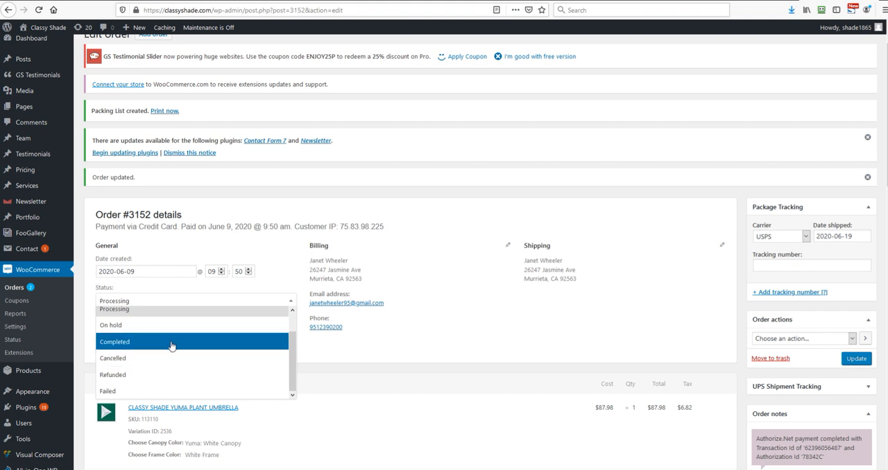
{"action": "left_click", "coordinate": [476, 310]}
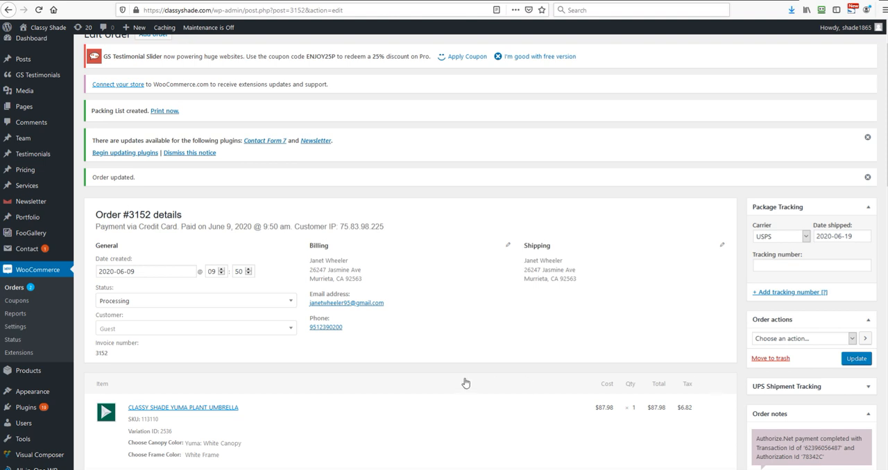
Expand the UPS Shipment Tracking section and examine its field for comma-separated tracking IDs
{"action": "scroll", "coordinate": [465, 381], "scroll_direction": "down", "scroll_amount": 4}
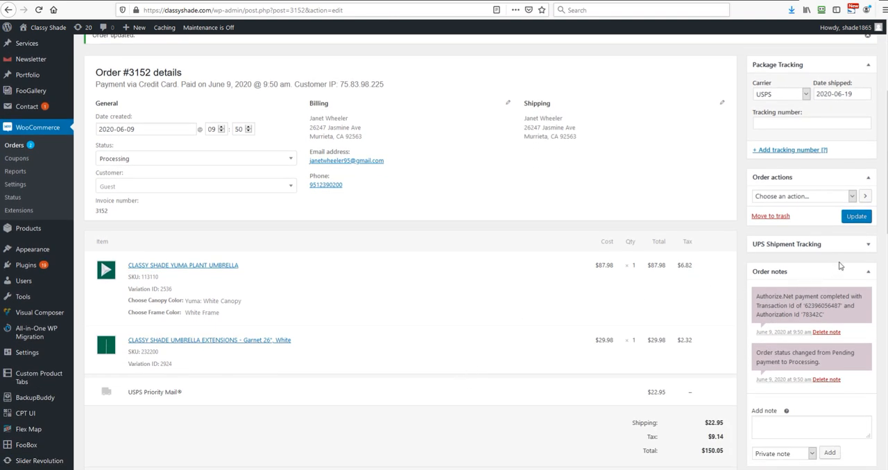
{"action": "left_click", "coordinate": [868, 244]}
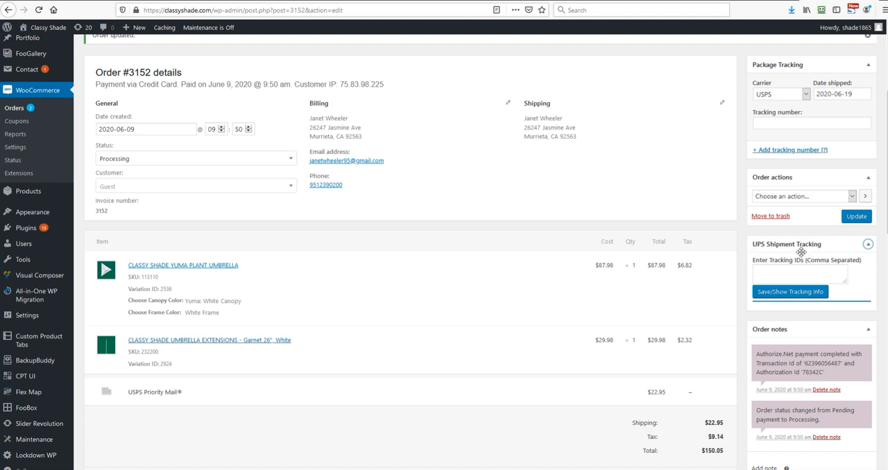
{"action": "left_click", "coordinate": [799, 272]}
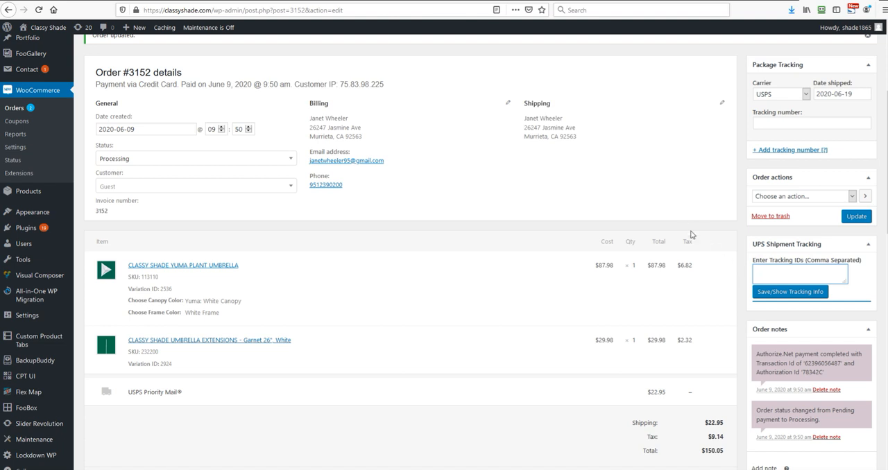
{"action": "left_click", "coordinate": [823, 263]}
{"action": "left_click", "coordinate": [800, 272]}
Review the order details, highlighting the customer's billing address
{"action": "scroll", "coordinate": [173, 188], "scroll_direction": "up", "scroll_amount": 3}
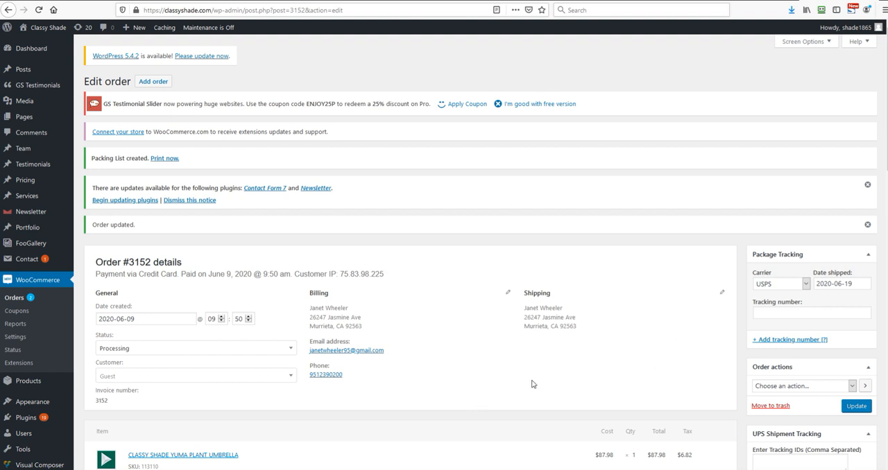
{"action": "scroll", "coordinate": [590, 339], "scroll_direction": "down", "scroll_amount": 1}
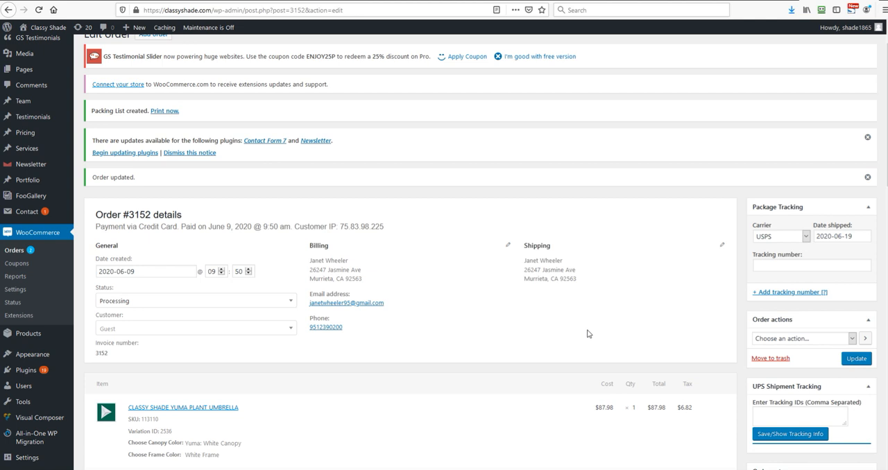
{"action": "left_click_drag", "start_coordinate": [362, 278], "coordinate": [308, 259]}
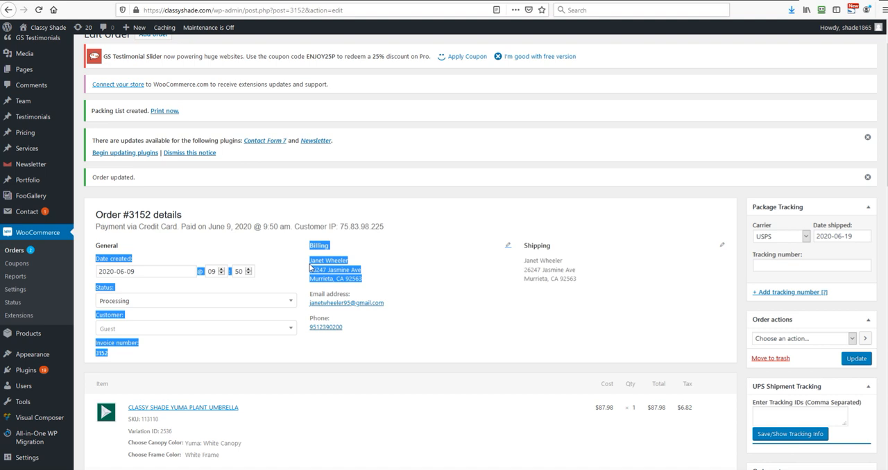
{"action": "left_click", "coordinate": [480, 294]}
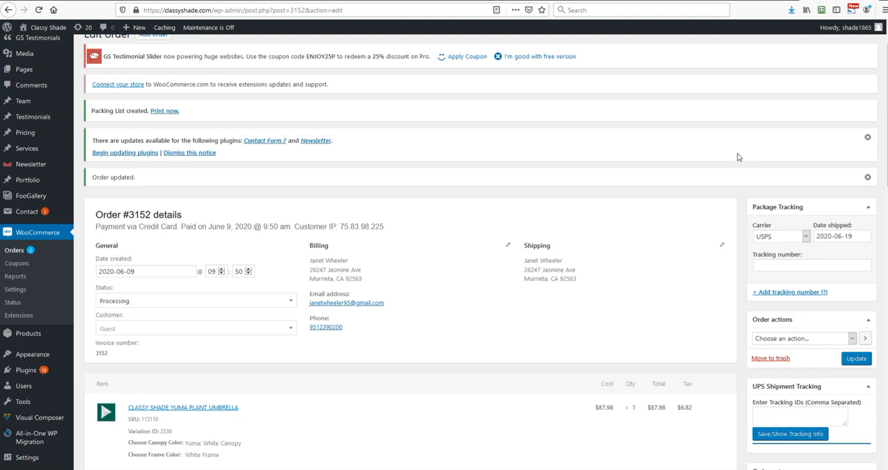
Check the Package Tracking carrier options and tracking number field, and collapse the UPS Shipment Tracking section
{"action": "left_click", "coordinate": [792, 235]}
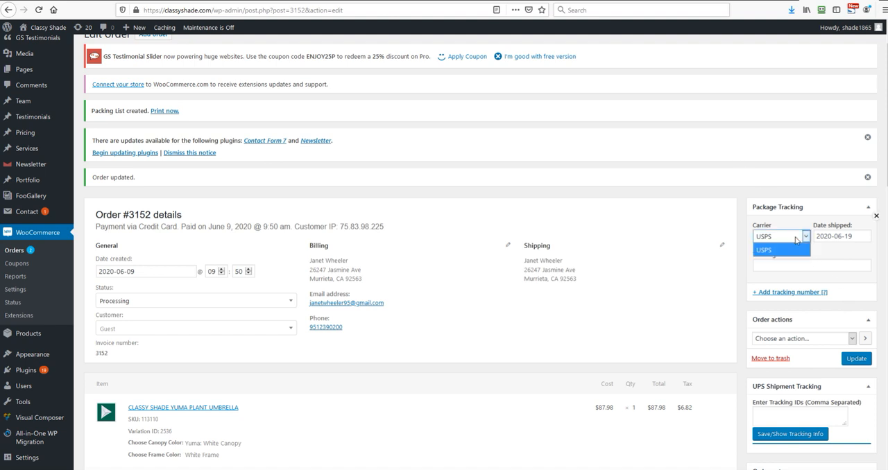
{"action": "left_click", "coordinate": [694, 206]}
{"action": "left_click", "coordinate": [779, 264]}
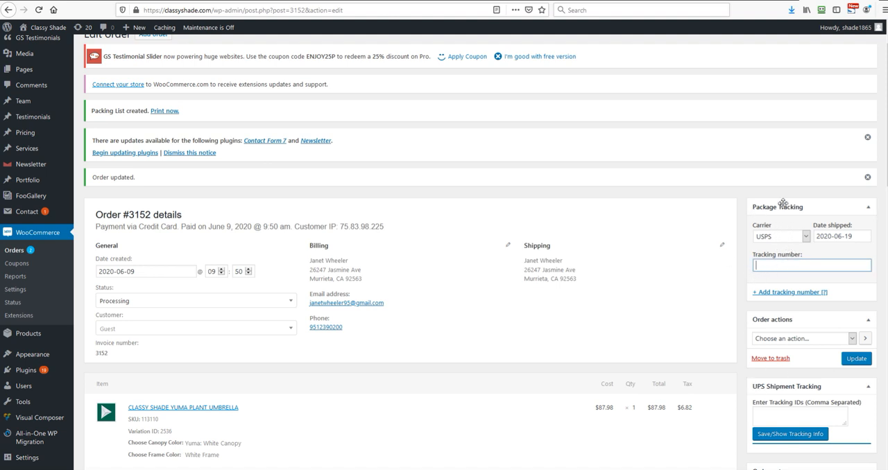
{"action": "left_click", "coordinate": [673, 194]}
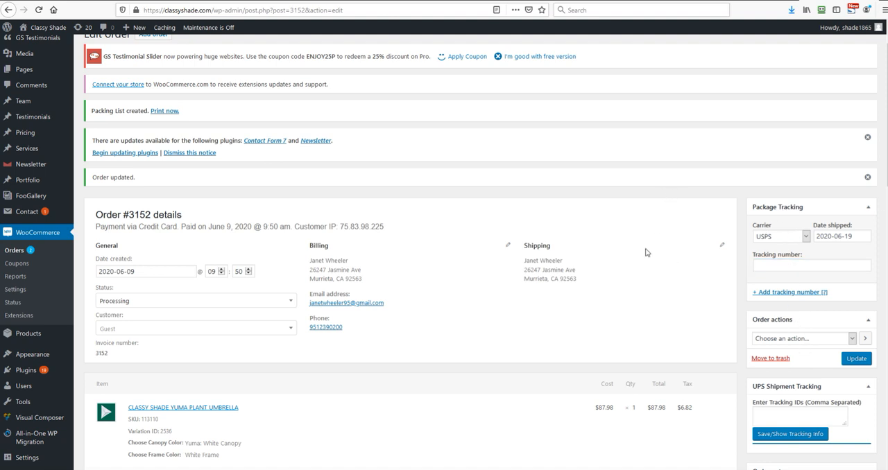
{"action": "scroll", "coordinate": [589, 243], "scroll_direction": "down", "scroll_amount": 4}
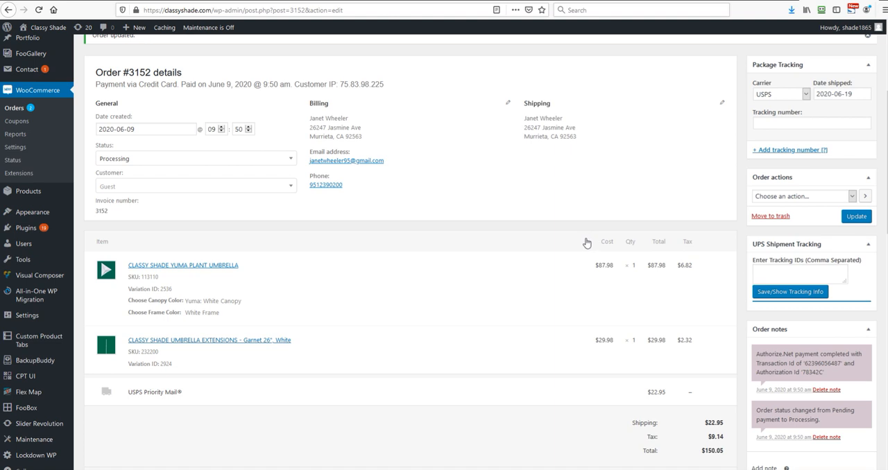
{"action": "left_click", "coordinate": [871, 245]}
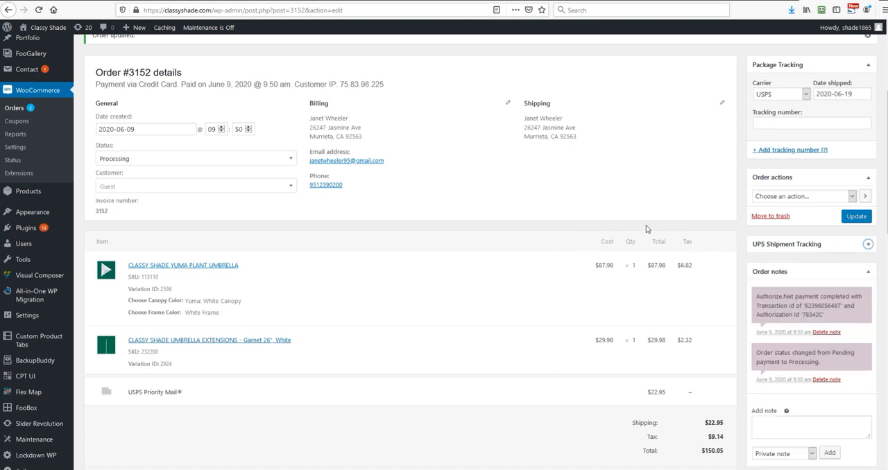
Set the order's status to Completed in the general order details
{"action": "scroll", "coordinate": [703, 212], "scroll_direction": "up", "scroll_amount": 2}
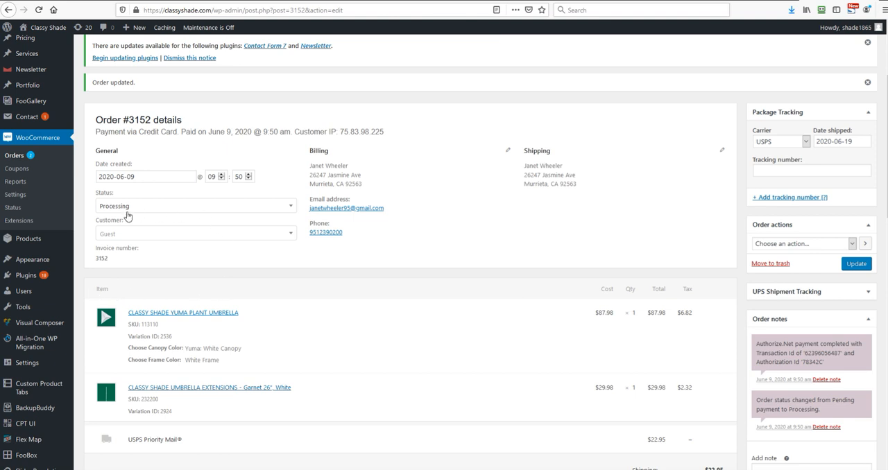
{"action": "left_click", "coordinate": [138, 176]}
{"action": "left_click", "coordinate": [436, 217]}
{"action": "left_click", "coordinate": [182, 207]}
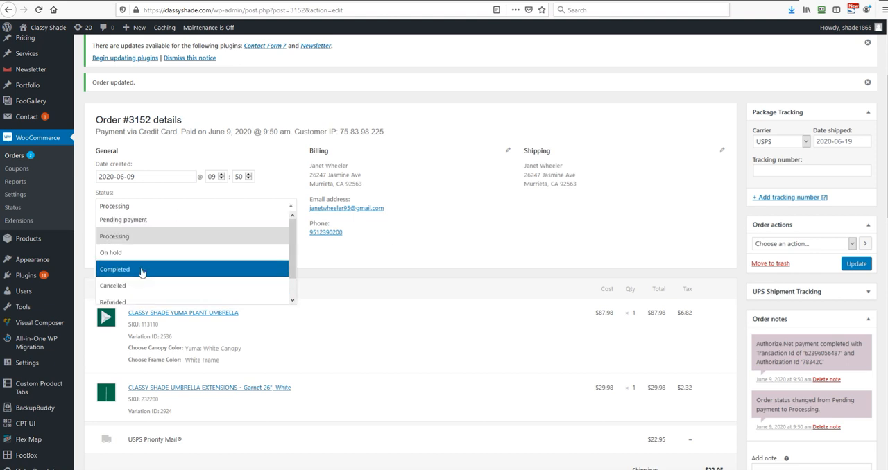
{"action": "left_click", "coordinate": [143, 270]}
{"action": "left_click", "coordinate": [138, 206]}
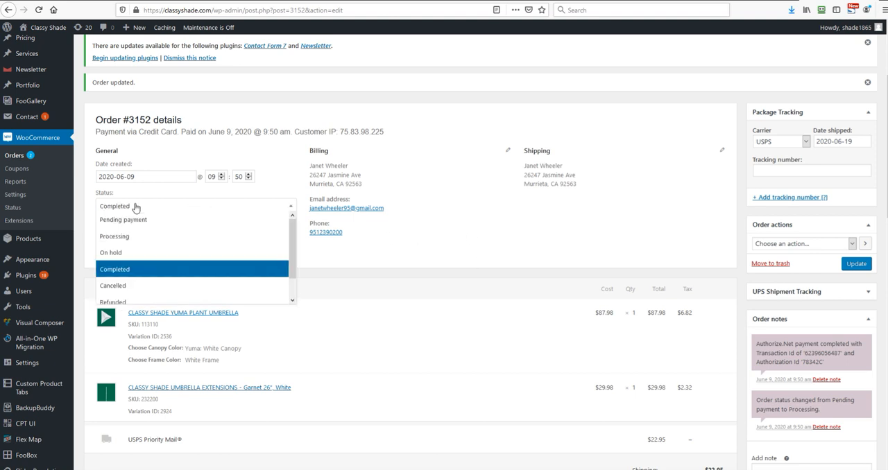
{"action": "left_click", "coordinate": [139, 275]}
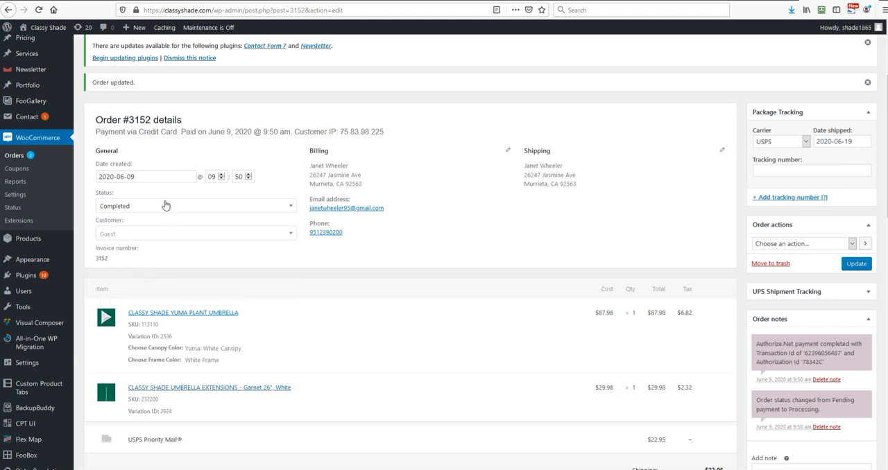
Reselect Completed as the order status and update the order
{"action": "left_click", "coordinate": [151, 207]}
{"action": "left_click", "coordinate": [135, 205]}
{"action": "left_click_drag", "start_coordinate": [117, 194], "coordinate": [101, 195]}
{"action": "left_click", "coordinate": [143, 207]}
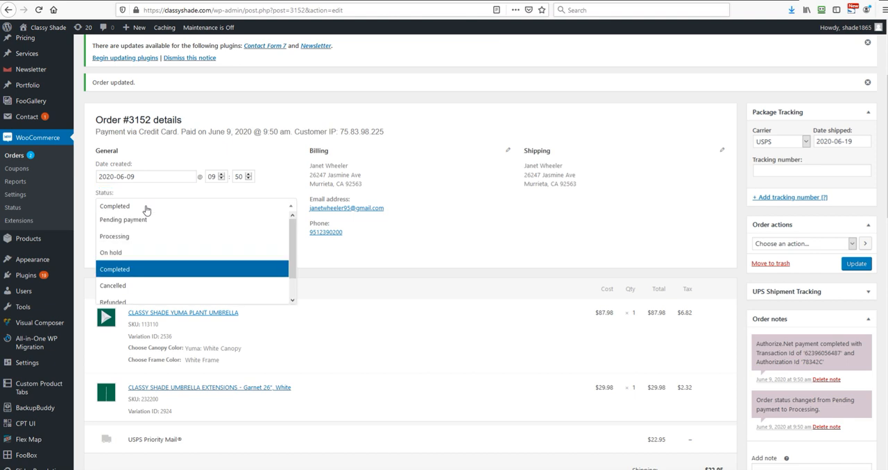
{"action": "left_click", "coordinate": [146, 271]}
{"action": "left_click", "coordinate": [855, 266]}
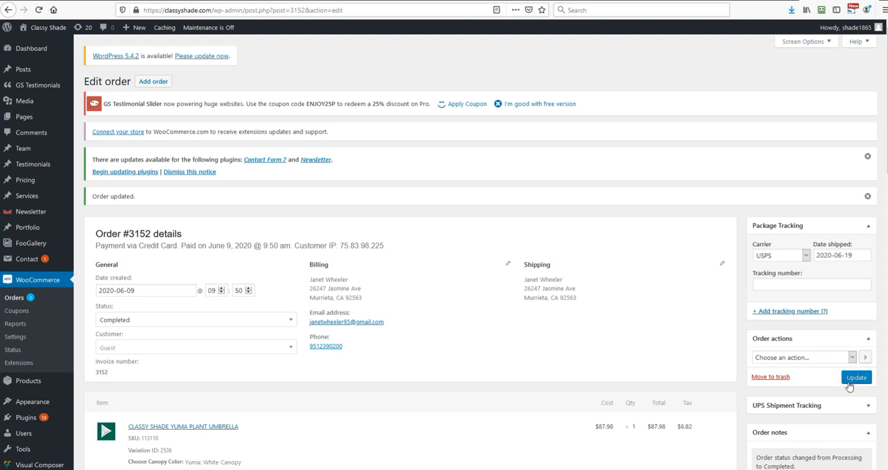
Review the updated order and check the available order actions for invoices and packing lists
{"action": "scroll", "coordinate": [510, 314], "scroll_direction": "down", "scroll_amount": 1}
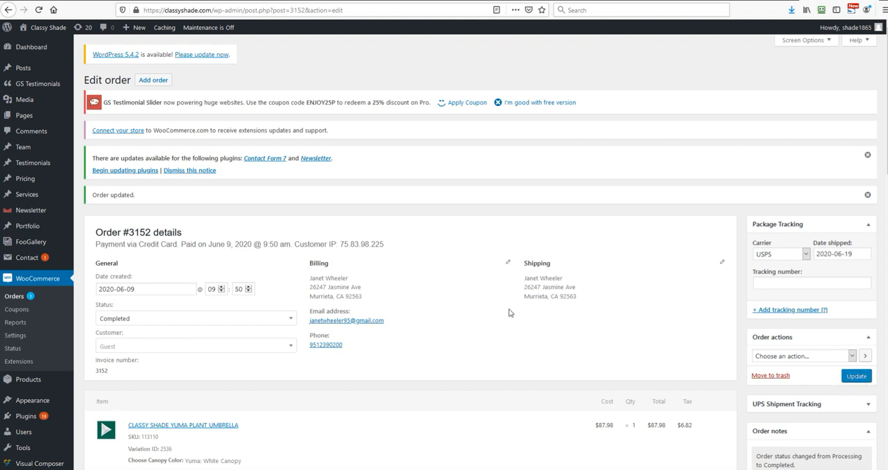
{"action": "scroll", "coordinate": [499, 315], "scroll_direction": "down", "scroll_amount": 2}
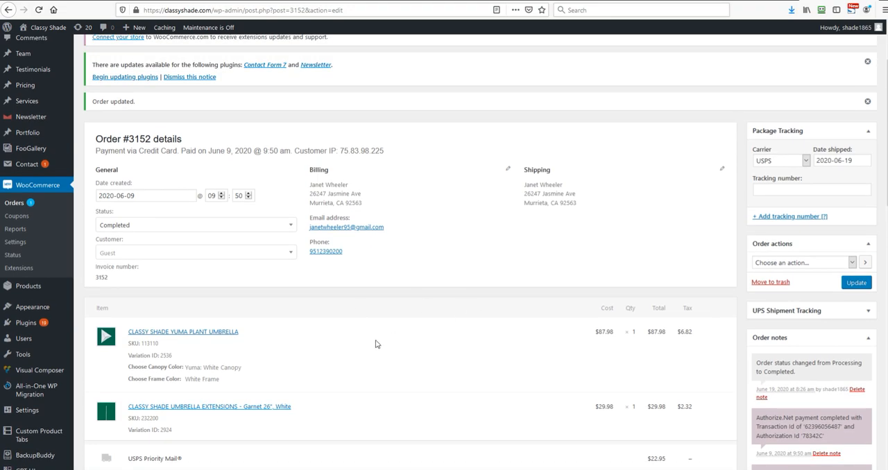
{"action": "scroll", "coordinate": [375, 344], "scroll_direction": "up", "scroll_amount": 2}
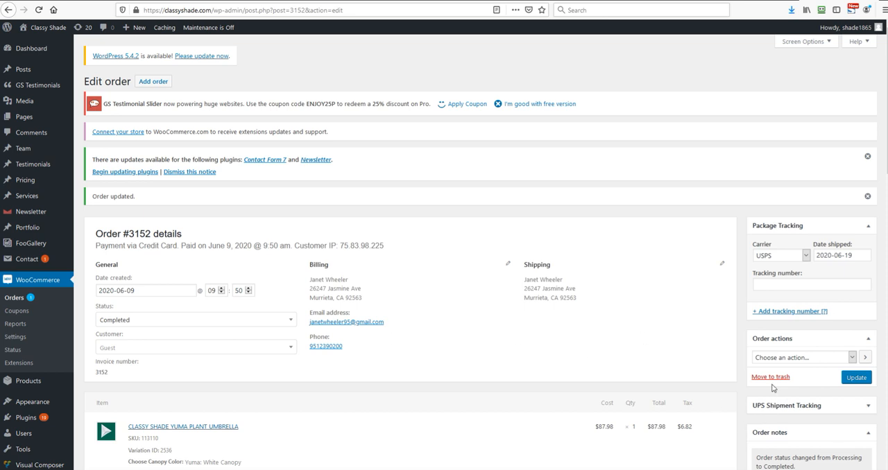
{"action": "left_click", "coordinate": [774, 360]}
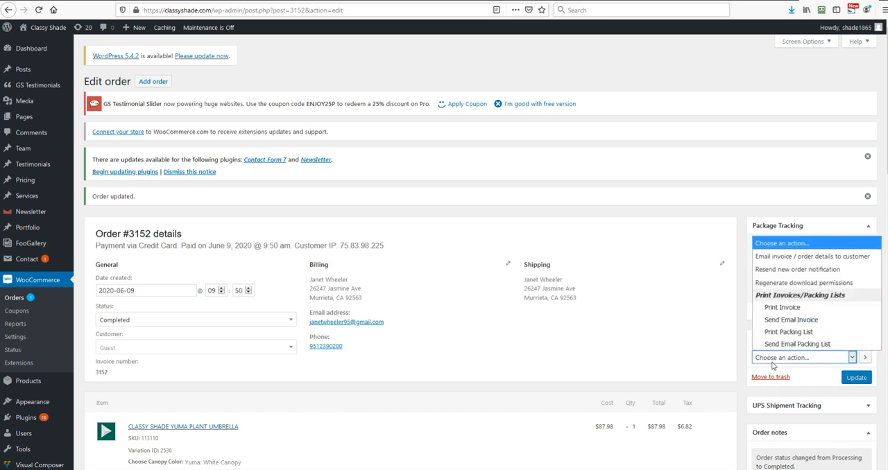
{"action": "left_click", "coordinate": [659, 357]}
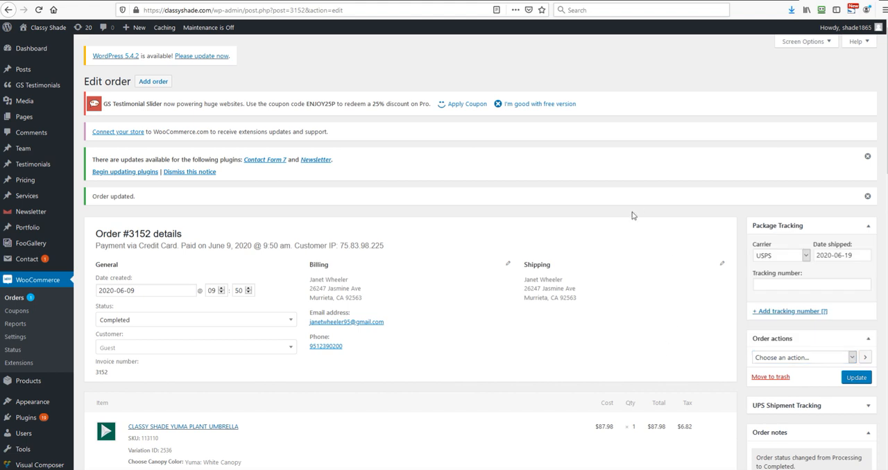
Return to the orders list and open the remaining order that is still Processing
{"action": "left_click", "coordinate": [17, 300]}
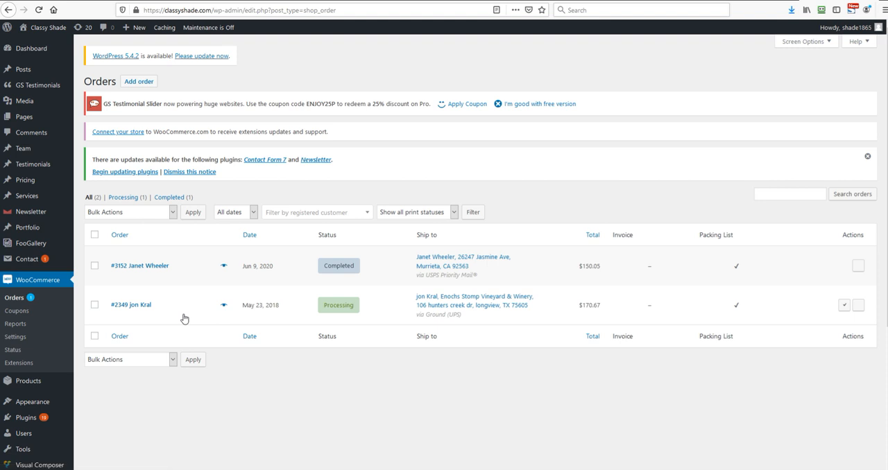
{"action": "left_click", "coordinate": [119, 310]}
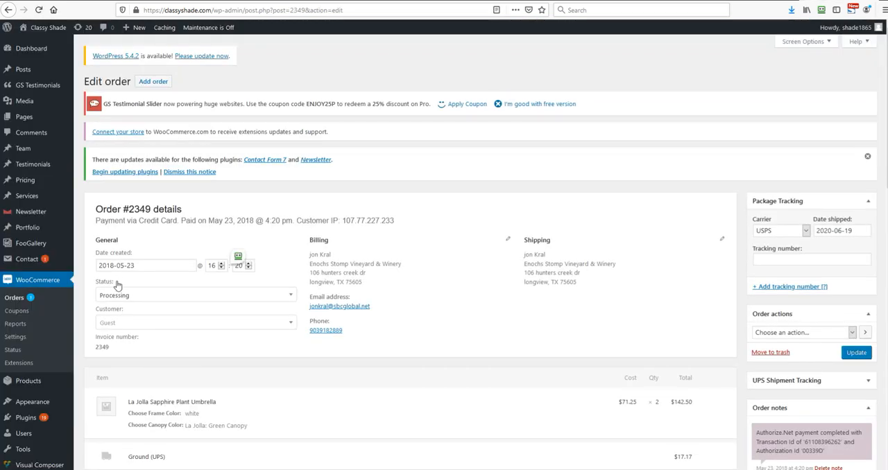
{"action": "left_click_drag", "start_coordinate": [117, 285], "coordinate": [97, 287]}
Set the status of the opened 2018 order to Completed and update the order
{"action": "left_click", "coordinate": [148, 297]}
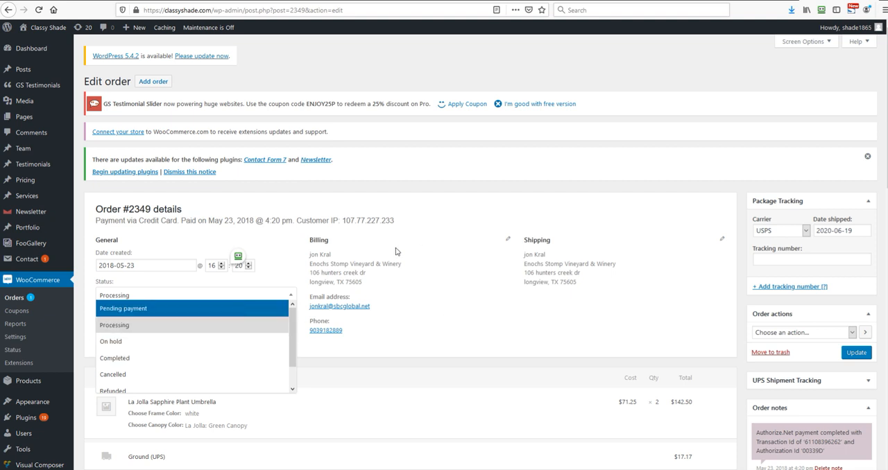
{"action": "left_click", "coordinate": [141, 285]}
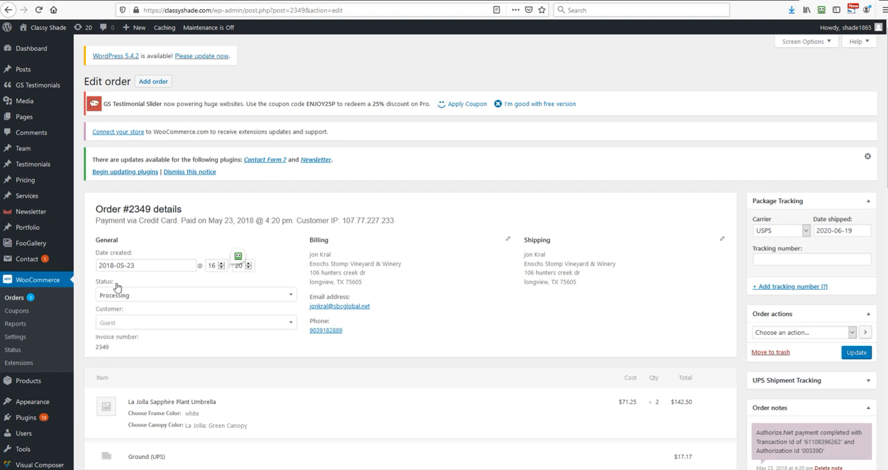
{"action": "left_click_drag", "start_coordinate": [115, 283], "coordinate": [98, 289]}
{"action": "left_click", "coordinate": [140, 297]}
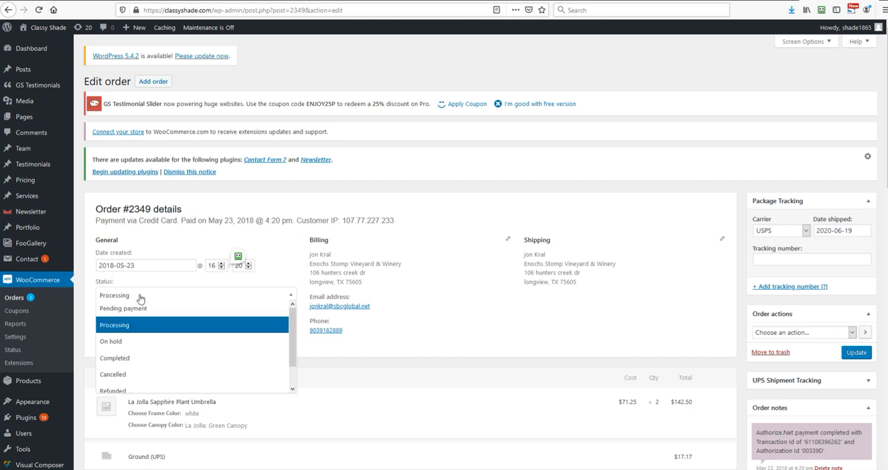
{"action": "left_click", "coordinate": [139, 359]}
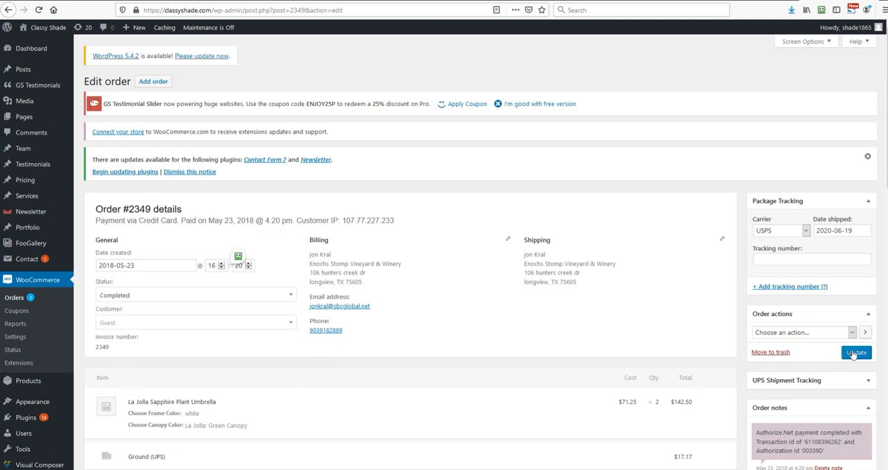
{"action": "left_click", "coordinate": [861, 357]}
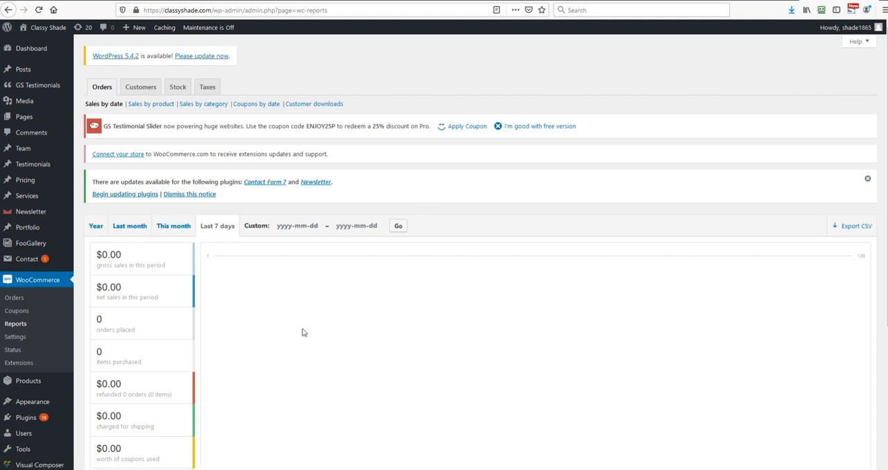
Review the WooCommerce sales by date report for the last 7 days, including its totals and chart
{"action": "scroll", "coordinate": [224, 334], "scroll_direction": "down", "scroll_amount": 4}
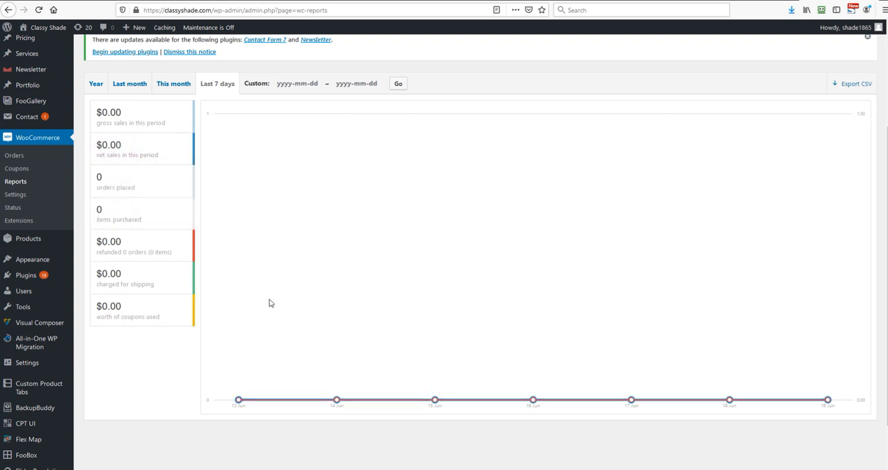
{"action": "scroll", "coordinate": [271, 303], "scroll_direction": "up", "scroll_amount": 4}
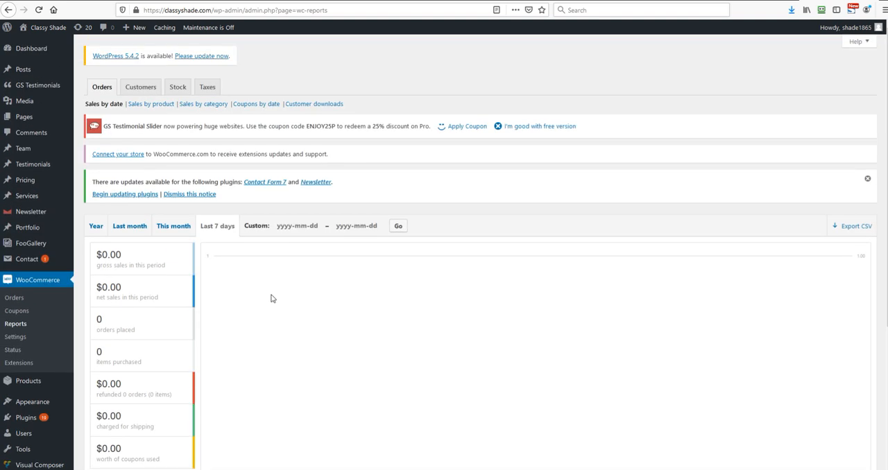
{"action": "mouse_move", "coordinate": [34, 263]}
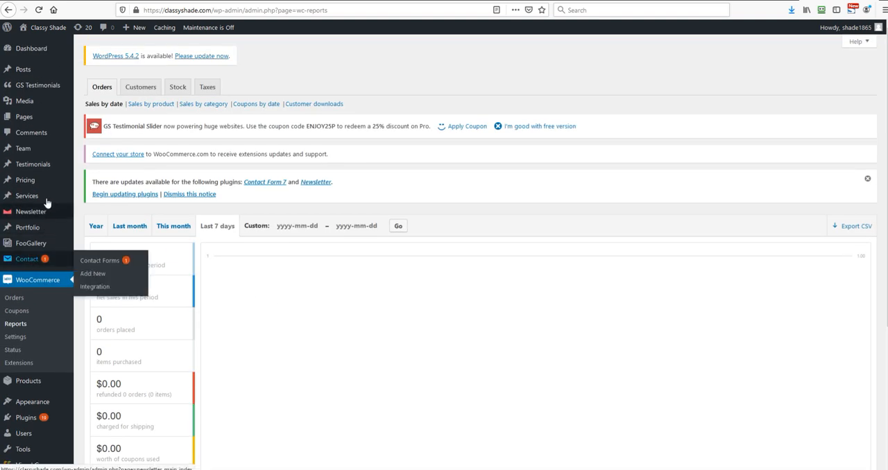
{"action": "mouse_move", "coordinate": [52, 193]}
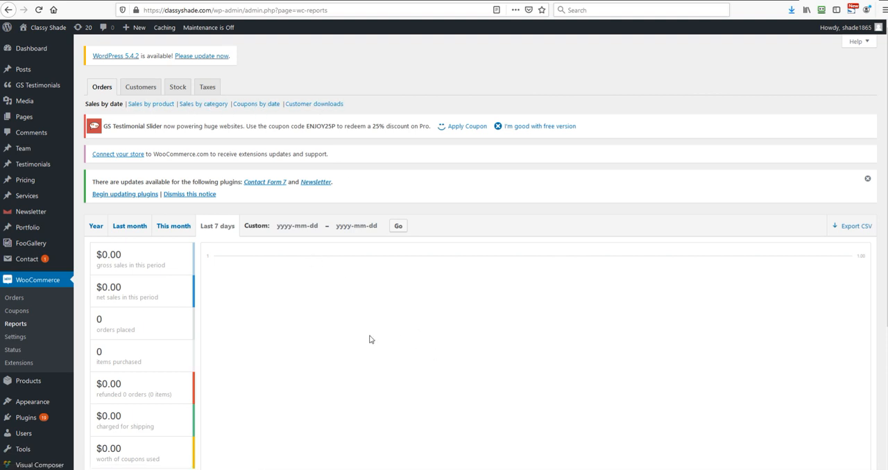
Examine the customers vs. guests report for this month and for the custom range with blank dates
{"action": "left_click", "coordinate": [133, 92]}
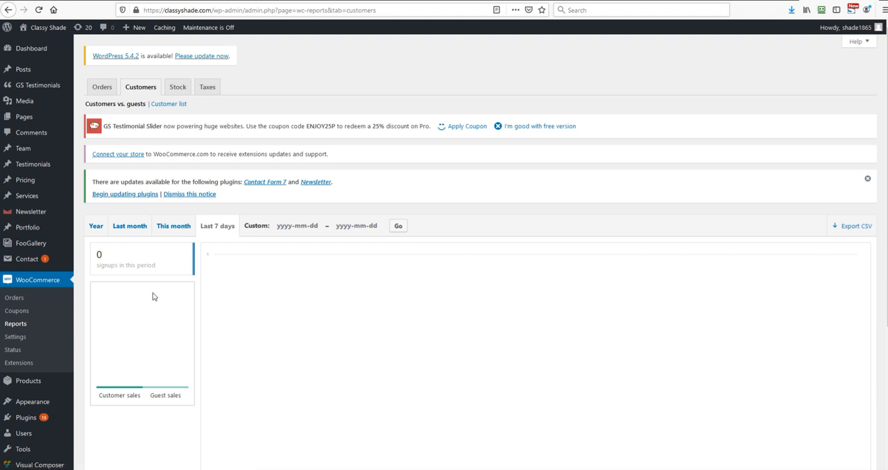
{"action": "left_click", "coordinate": [173, 226]}
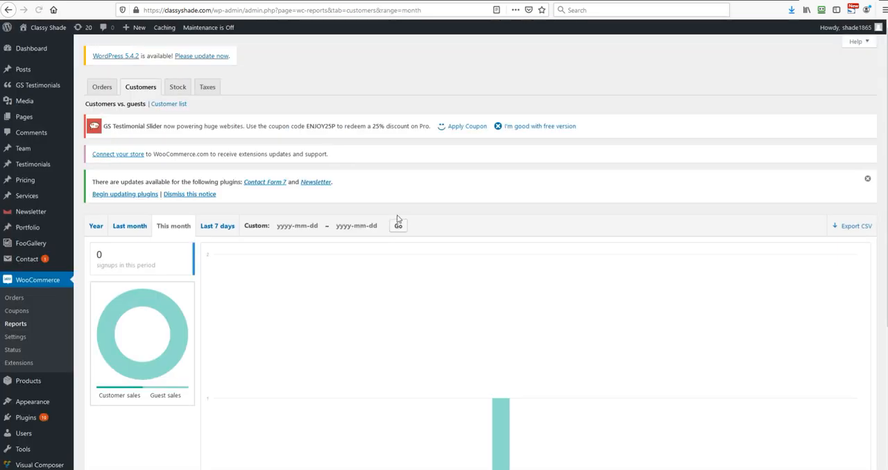
{"action": "left_click", "coordinate": [399, 226]}
{"action": "scroll", "coordinate": [590, 432], "scroll_direction": "down", "scroll_amount": 3}
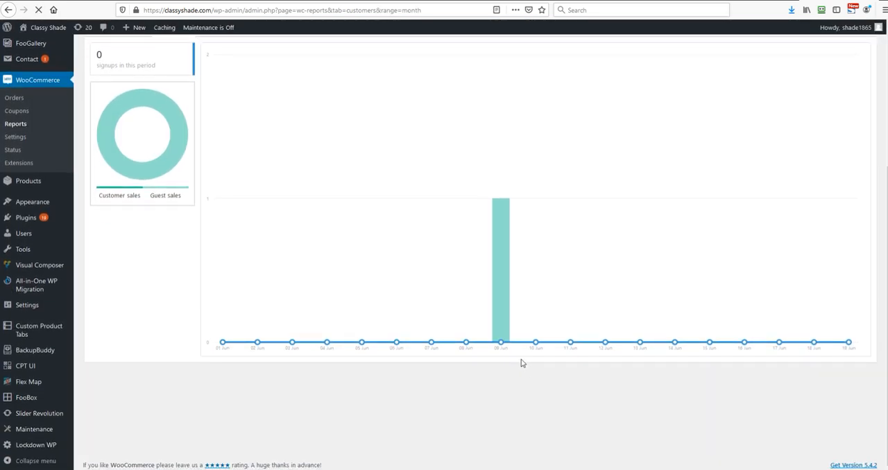
{"action": "scroll", "coordinate": [442, 371], "scroll_direction": "down", "scroll_amount": 1}
{"action": "scroll", "coordinate": [443, 375], "scroll_direction": "down", "scroll_amount": 3}
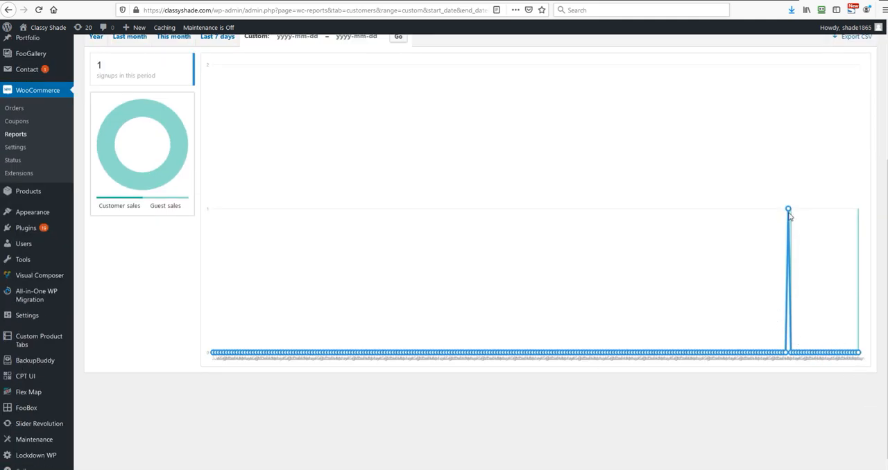
{"action": "scroll", "coordinate": [366, 242], "scroll_direction": "up", "scroll_amount": 2}
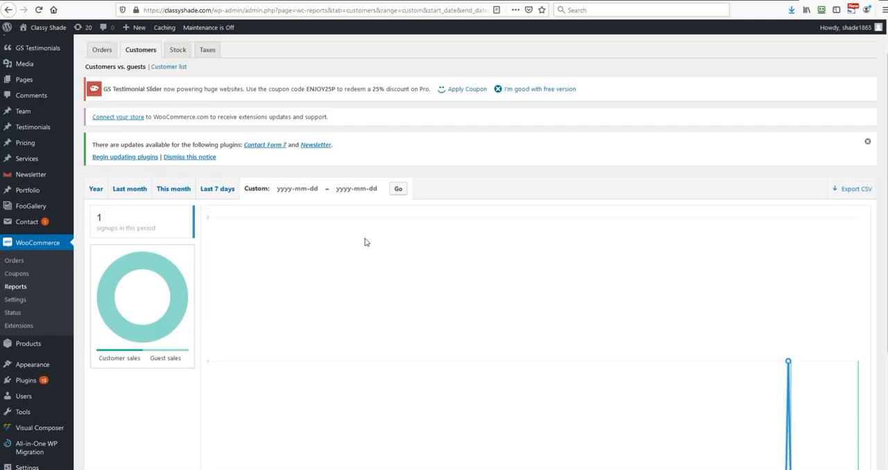
{"action": "scroll", "coordinate": [367, 242], "scroll_direction": "up", "scroll_amount": 1}
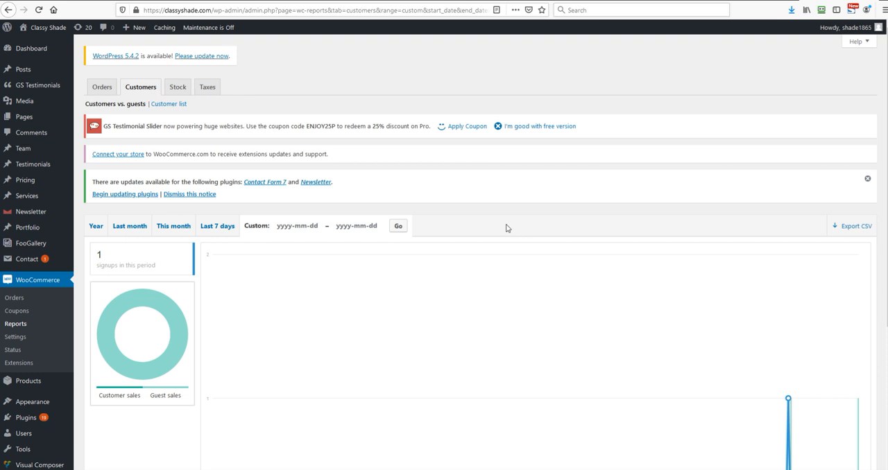
Return to the WooCommerce orders list and review the status of both orders
{"action": "left_click", "coordinate": [14, 299]}
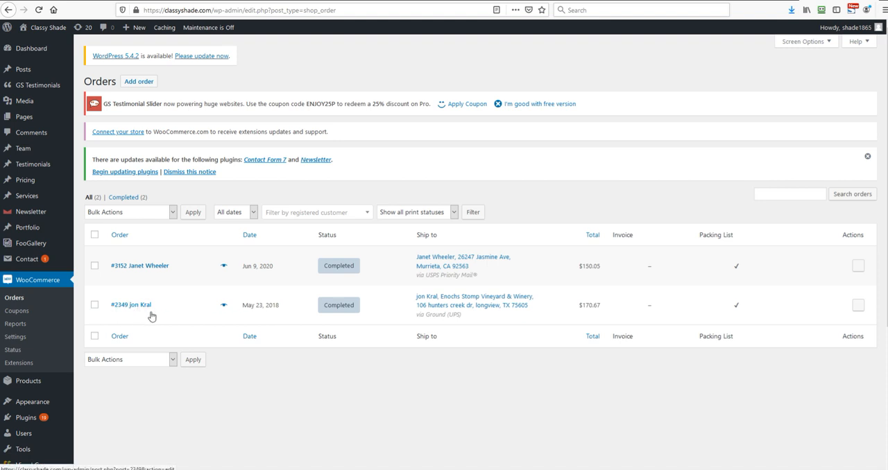
{"action": "mouse_move", "coordinate": [281, 312]}
{"action": "left_mouse_down"}
{"action": "mouse_move", "coordinate": [252, 318]}
{"action": "mouse_move", "coordinate": [282, 300]}
{"action": "mouse_move", "coordinate": [286, 311]}
{"action": "left_mouse_up"}
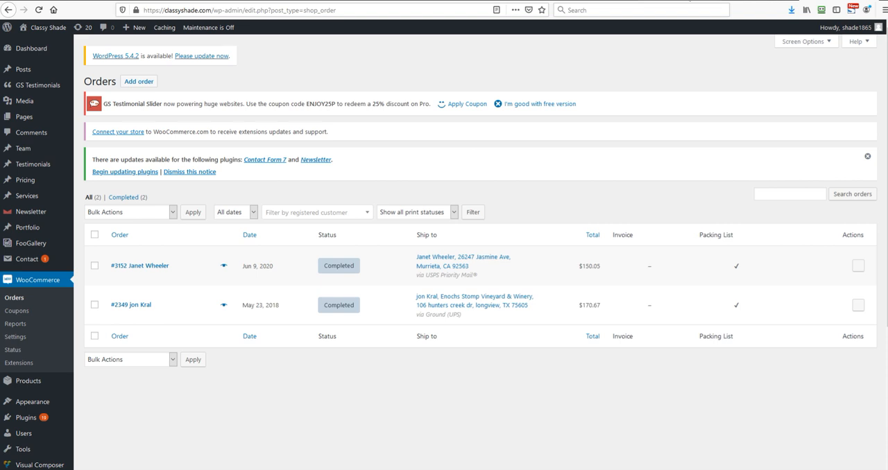
Check the other open Classy Shade pages, including the storefront home page, and return to the orders list
{"action": "left_click", "coordinate": [779, 0]}
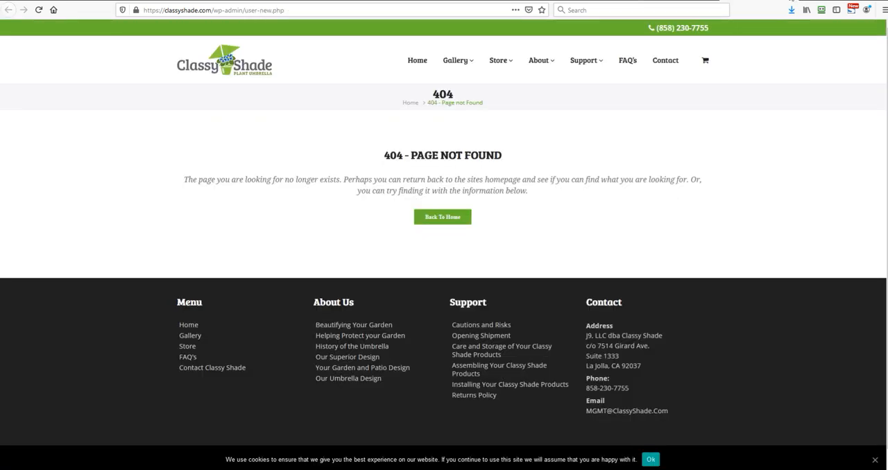
{"action": "left_click", "coordinate": [791, 0]}
{"action": "left_click", "coordinate": [749, 1]}
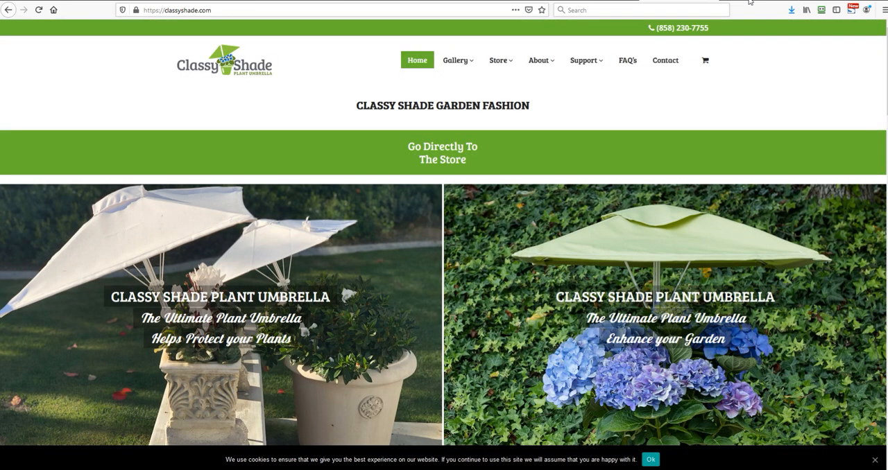
{"action": "left_click", "coordinate": [750, 0]}
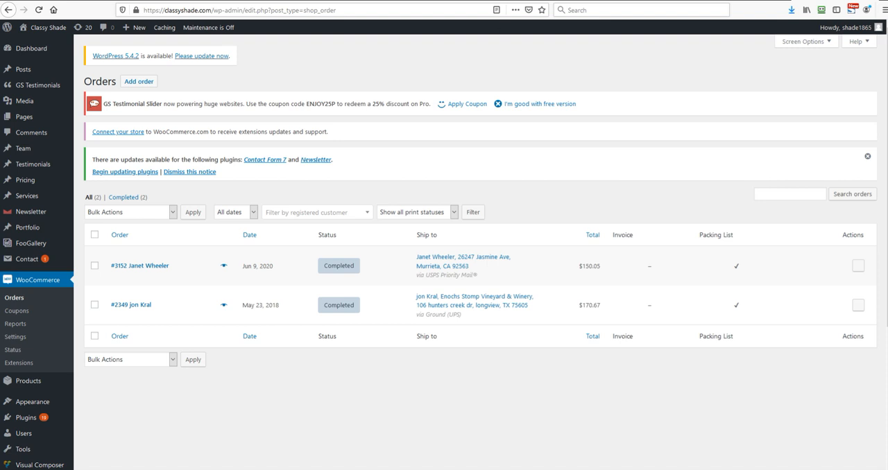
{"action": "left_click", "coordinate": [733, 1]}
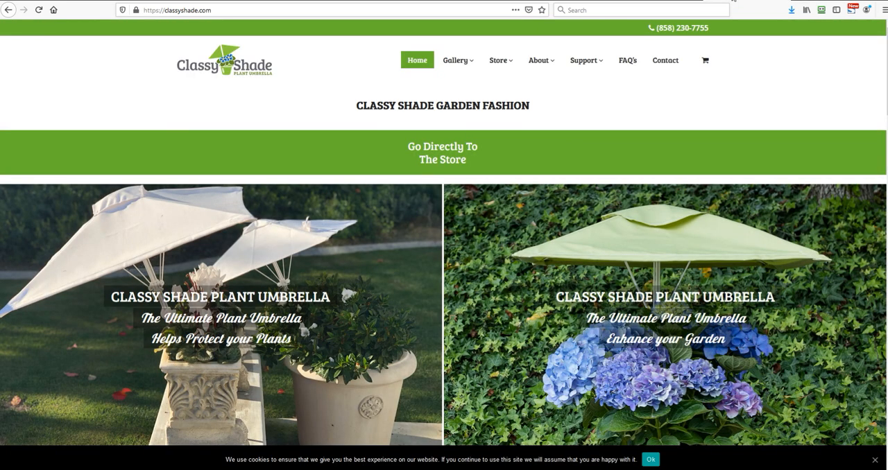
{"action": "left_click", "coordinate": [808, 2]}
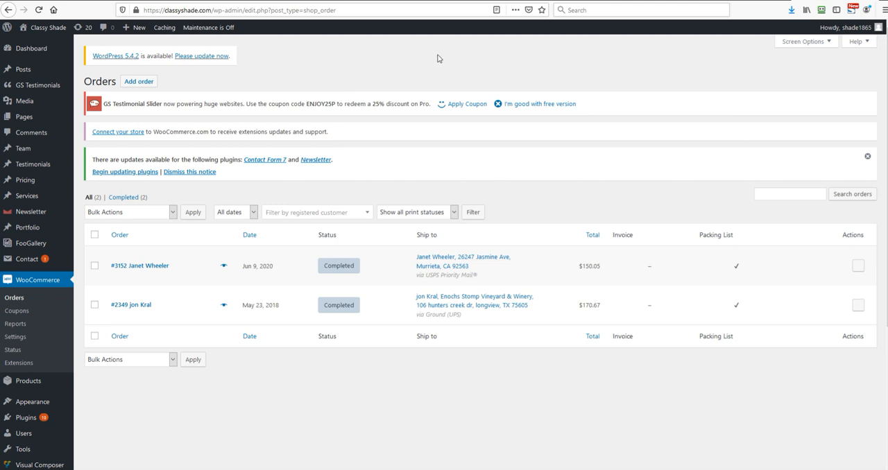